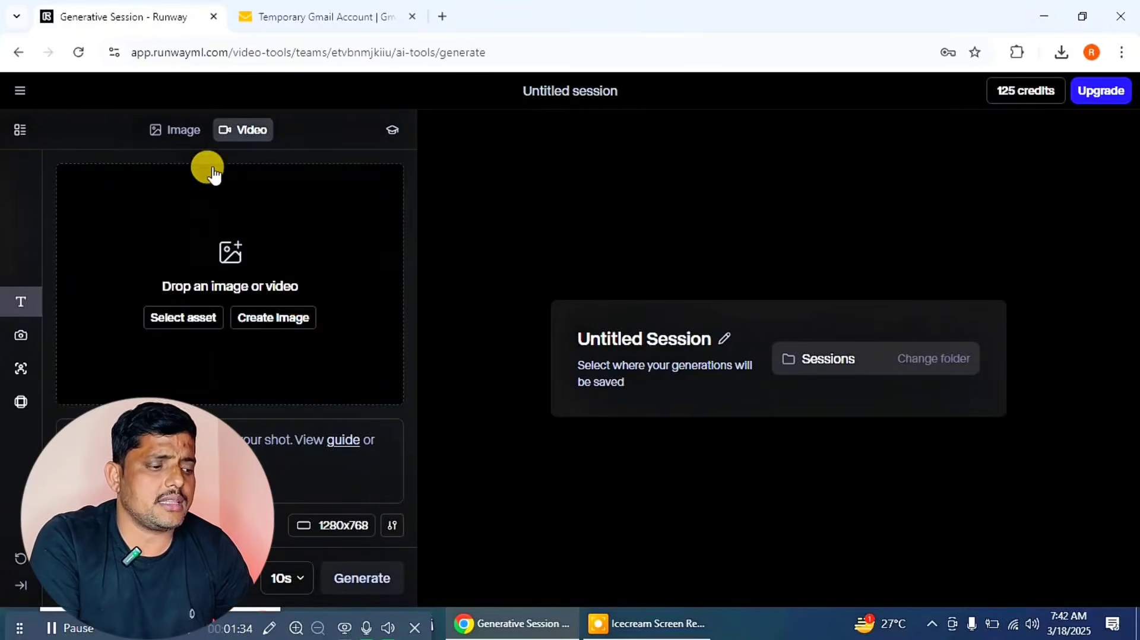
Upload piclumen-1742308752606.png from the Downloads folder as the video's source image, browsing the files as large thumbnails
left_click(231, 250)
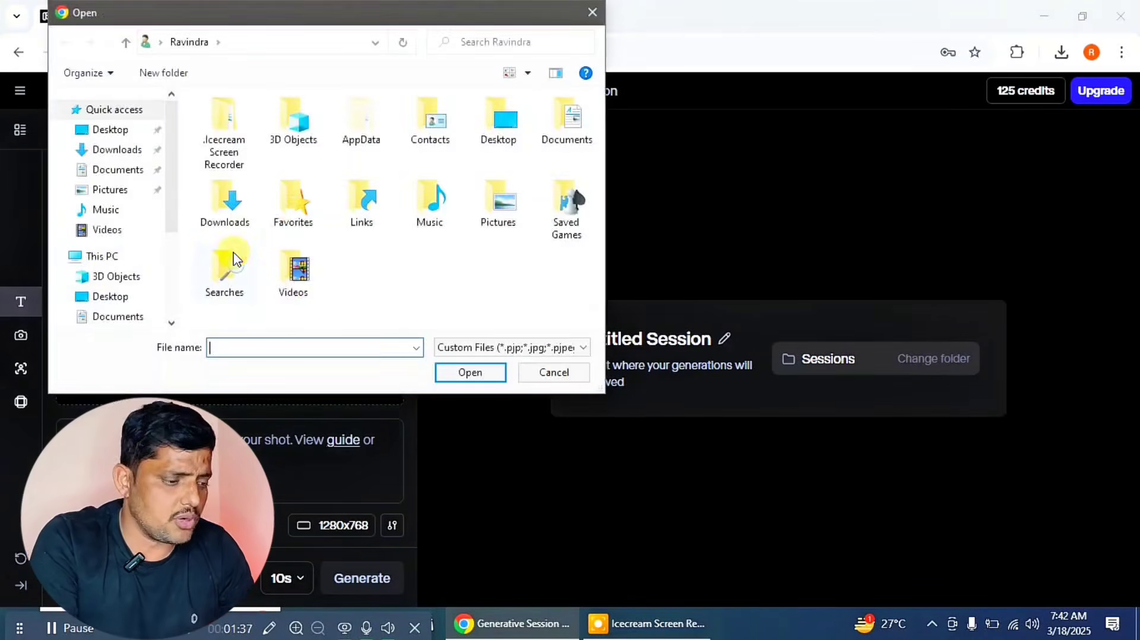
left_click(117, 152)
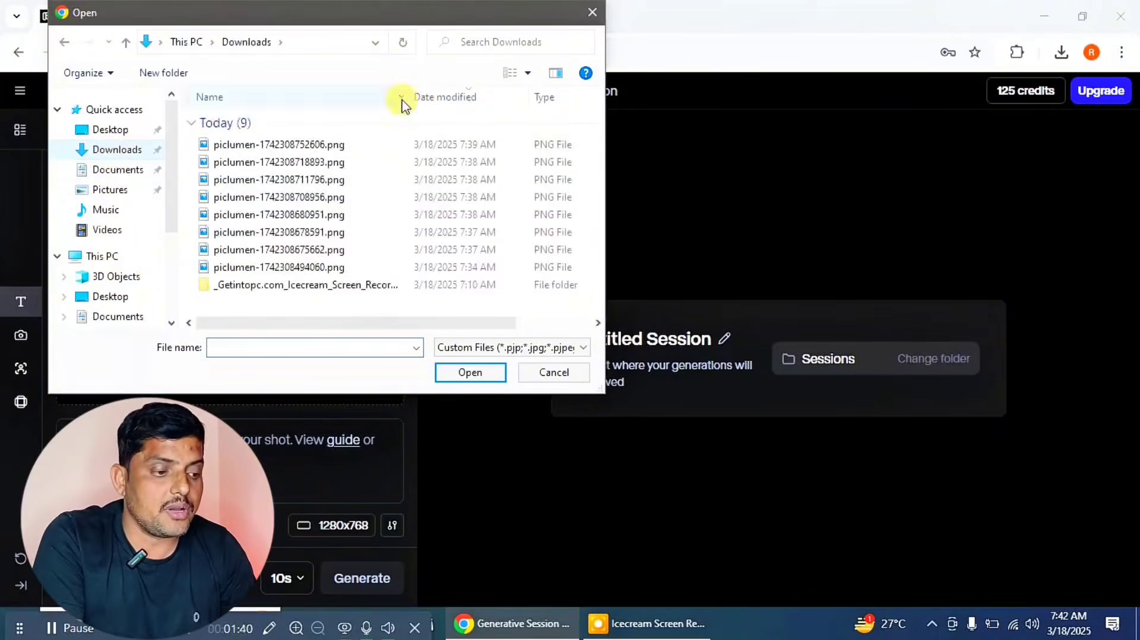
left_click(528, 72)
left_click(552, 54)
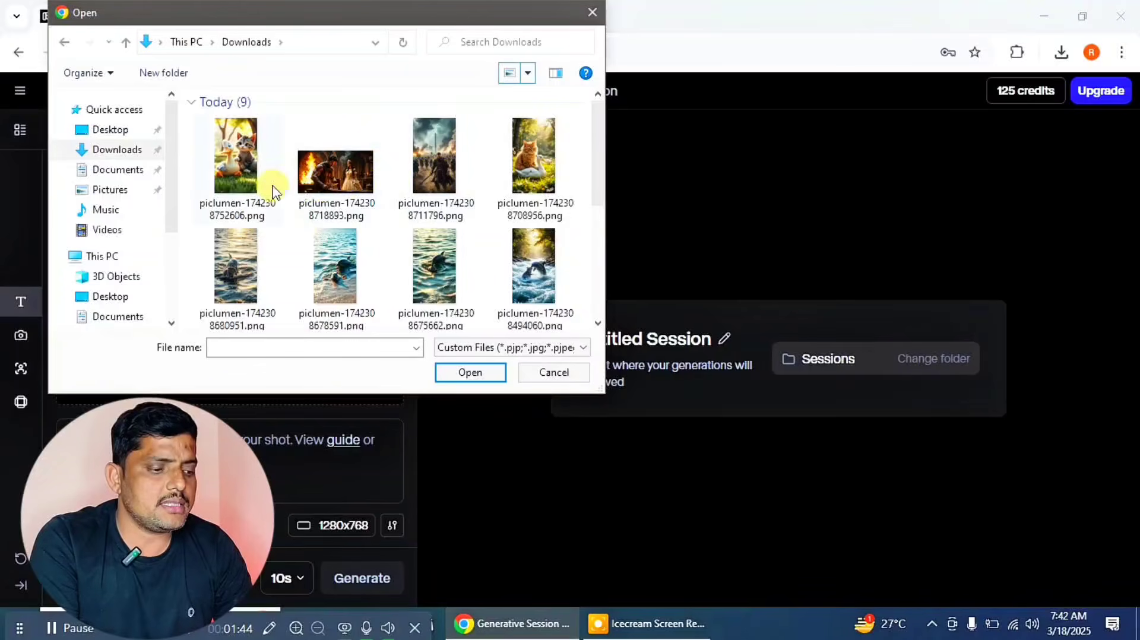
left_click(236, 145)
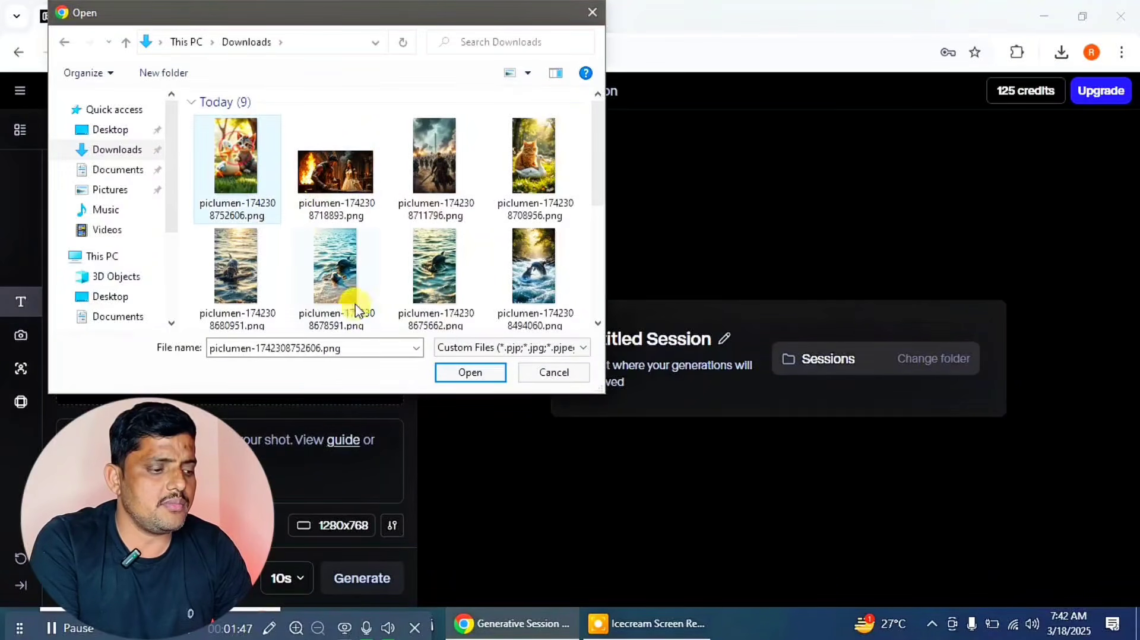
left_click(470, 373)
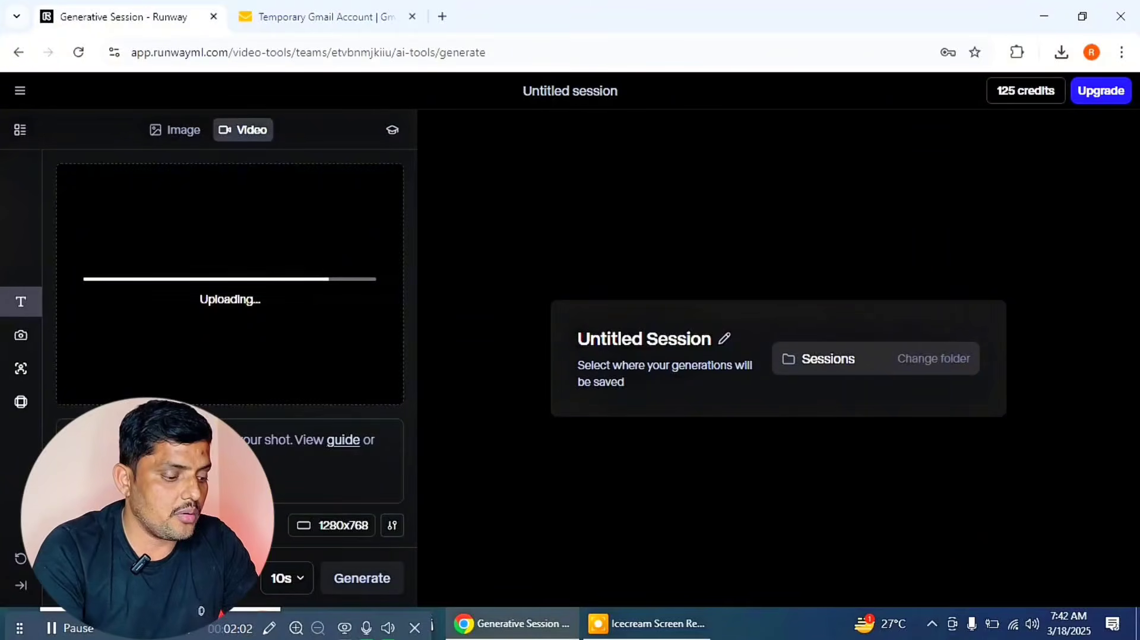
Enter the shot prompt "paying , slow zoom" for the uploaded duck and kitten image
type("a")
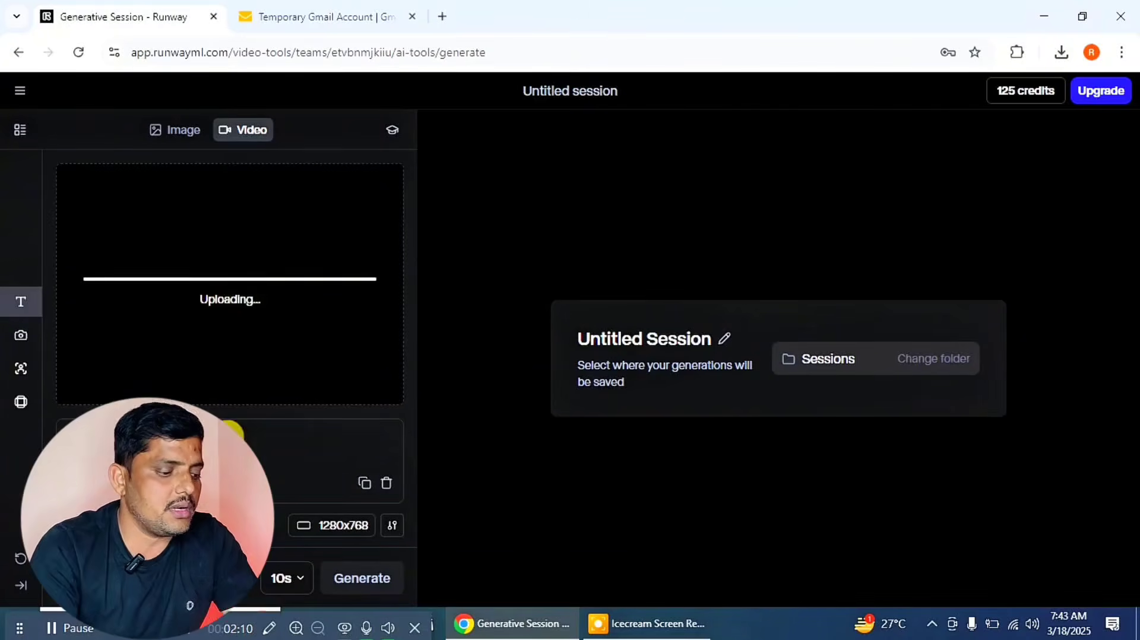
right_click(77, 437)
left_click(119, 174)
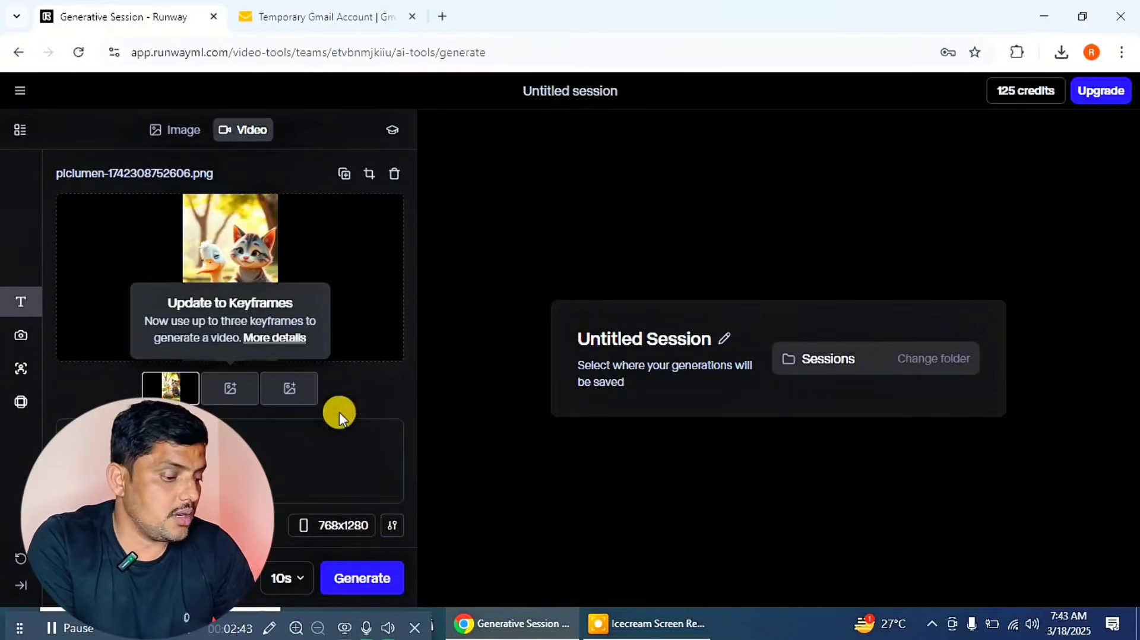
Generate the video with a duration of 5 seconds and play the result
left_click(292, 579)
left_click(301, 510)
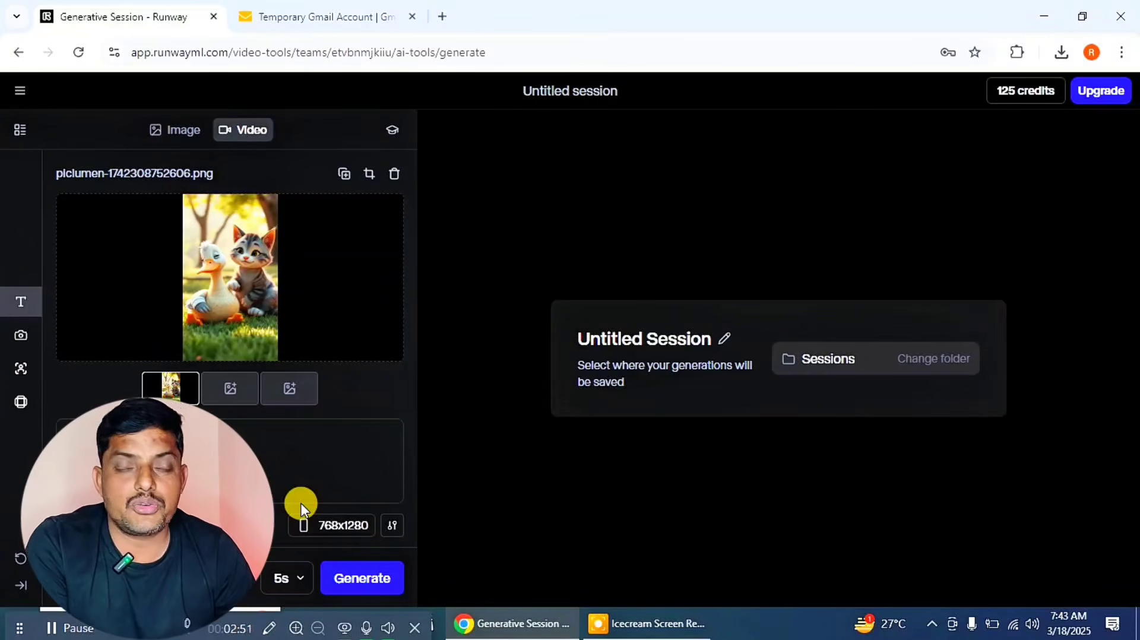
left_click(364, 587)
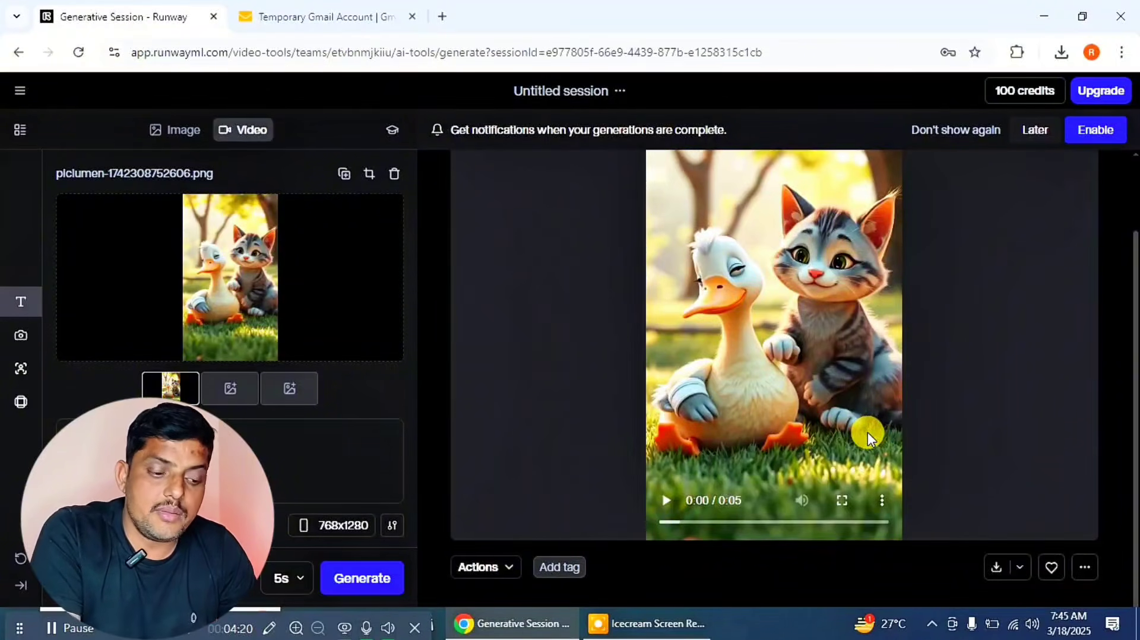
left_click(668, 501)
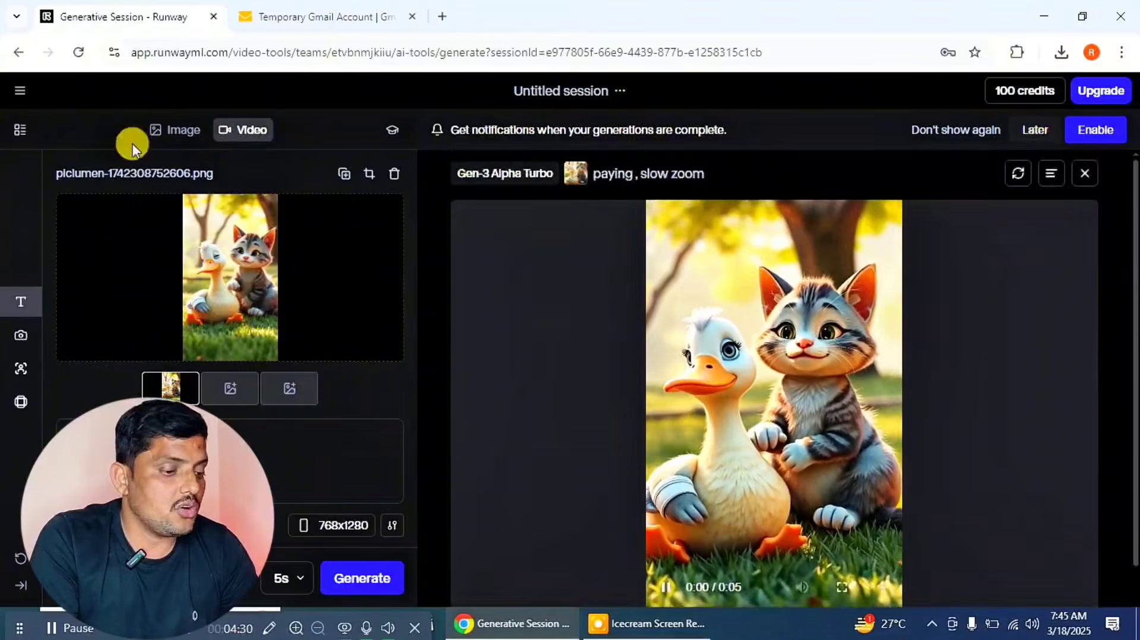
Return to the dashboard, dismiss the upgrade offer and show the account details
left_click(20, 92)
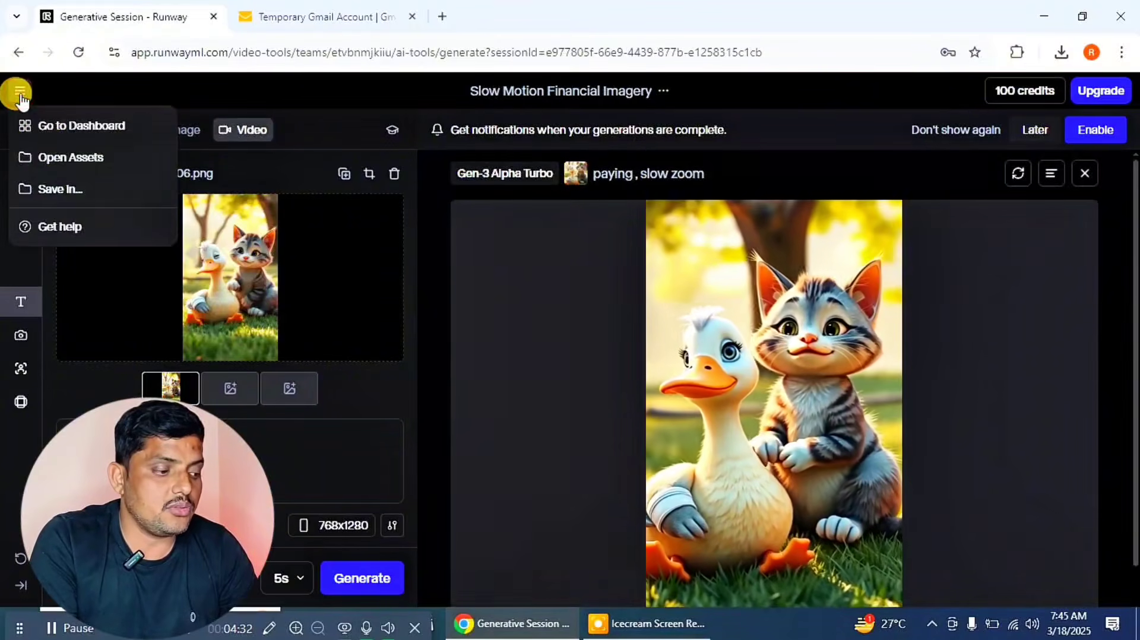
left_click(50, 124)
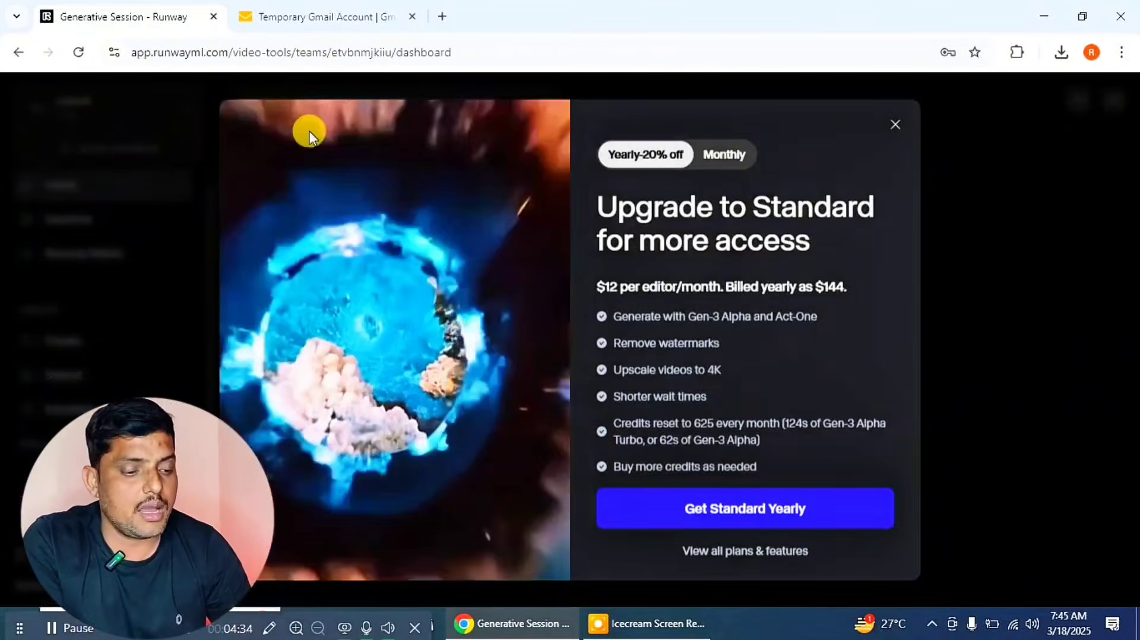
left_click(895, 124)
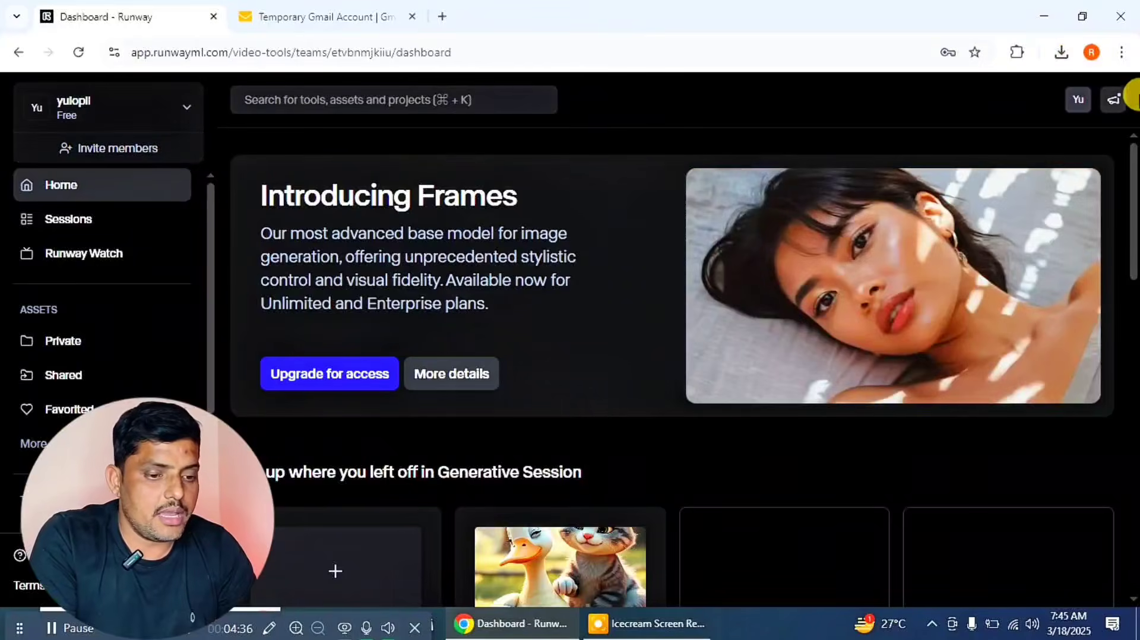
left_click(1076, 98)
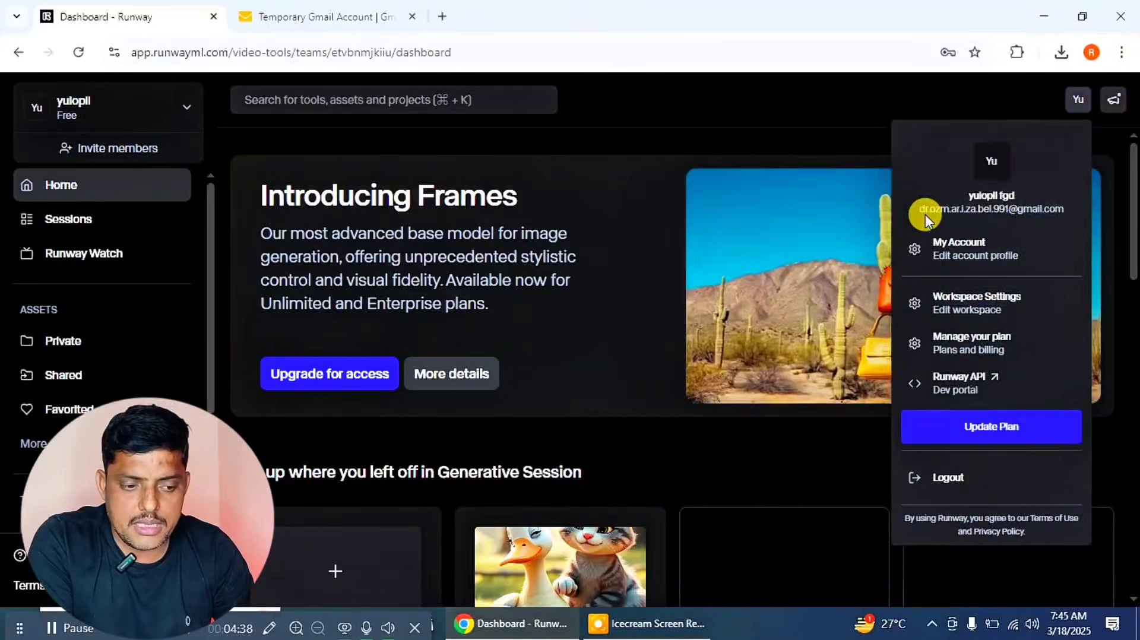
Check the temporary Gmail address in MailTicking against the one on the Runway account
left_click(266, 8)
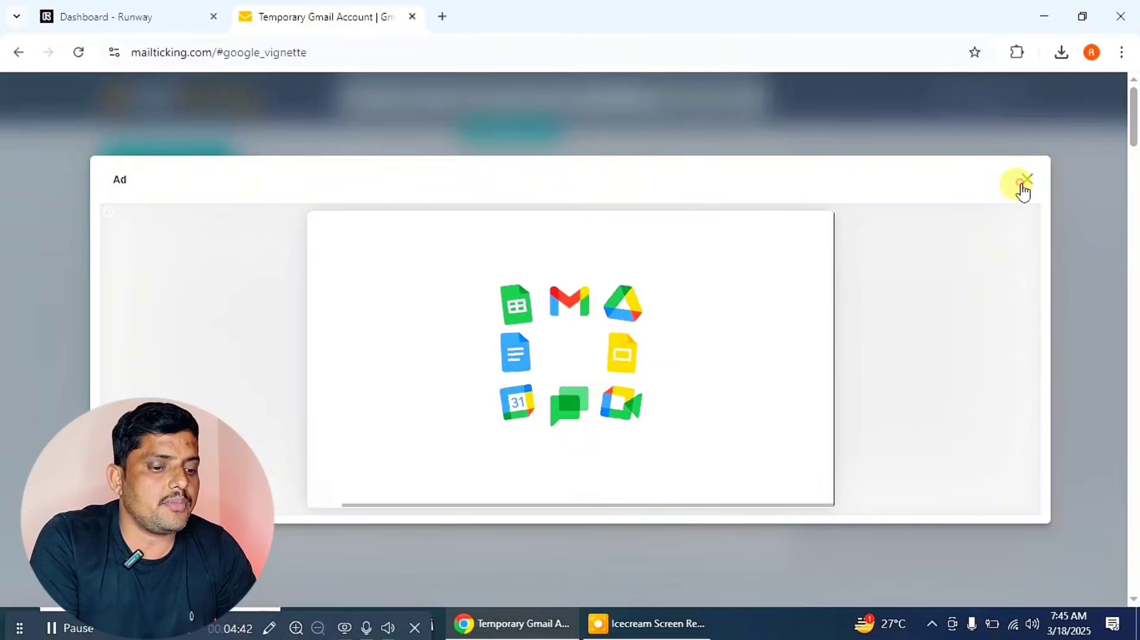
left_click(1027, 179)
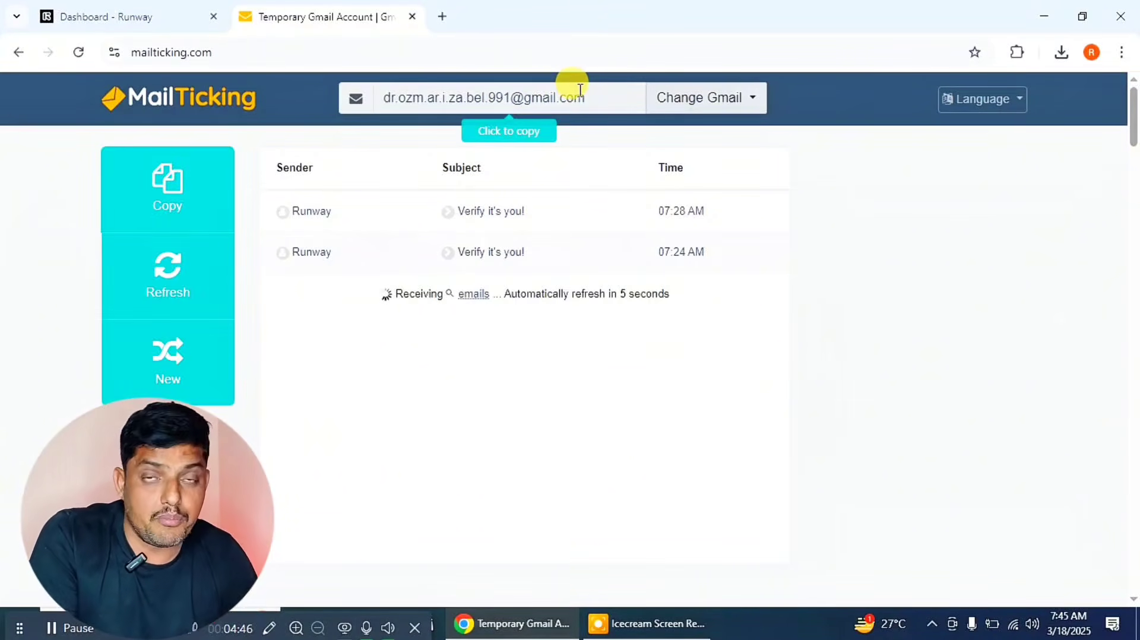
left_click(117, 22)
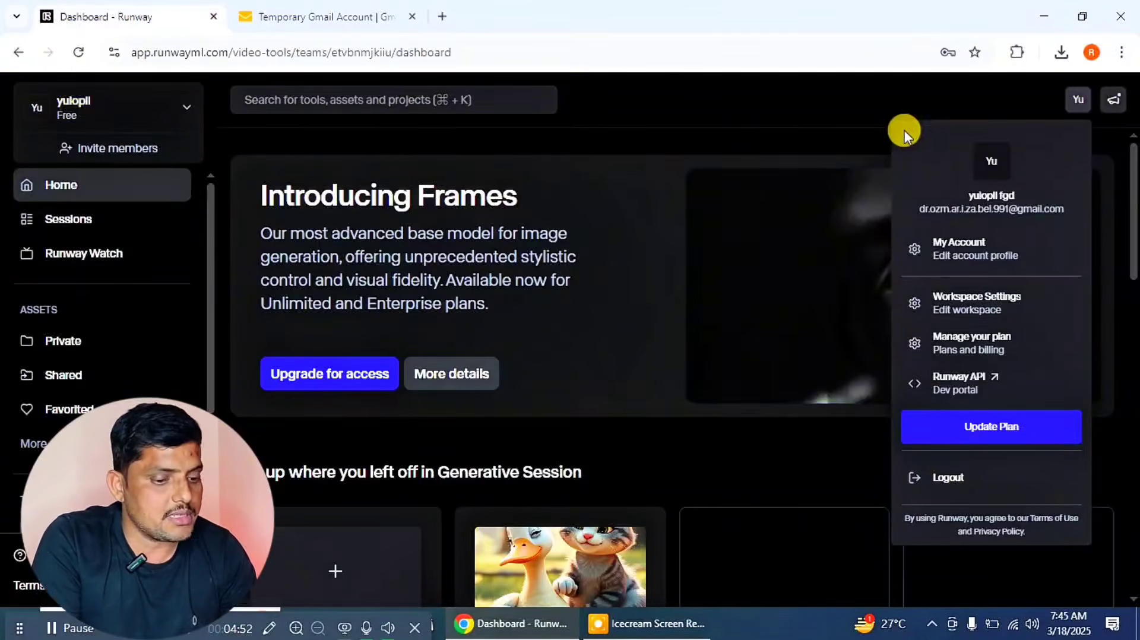
Delete the current Runway account from its account settings, confirming with the account password
left_click(959, 252)
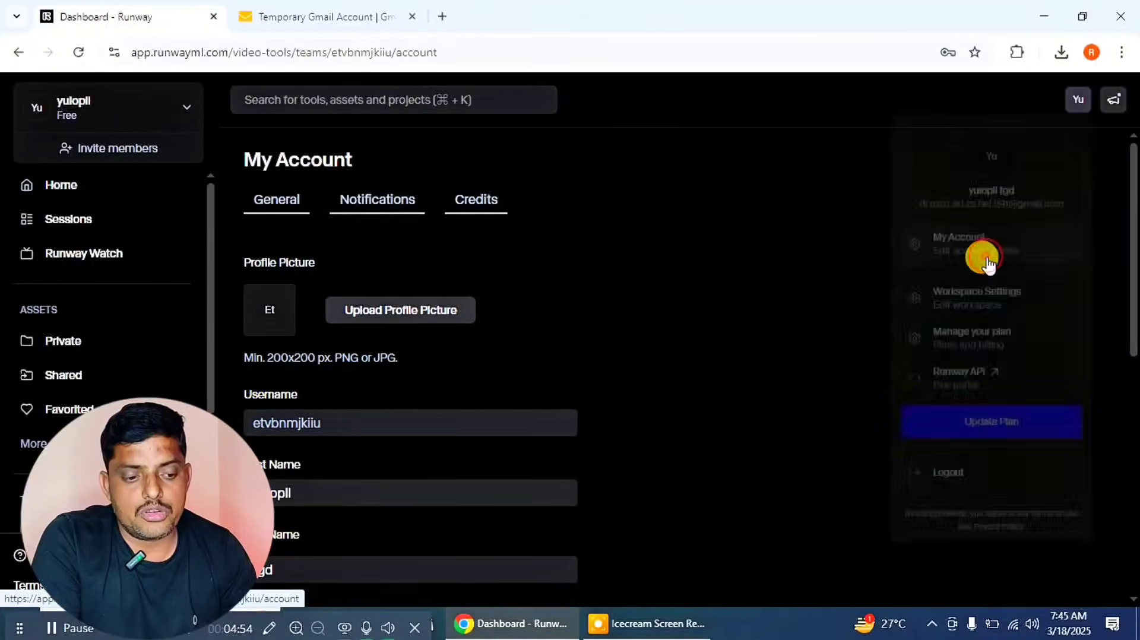
scroll(836, 294, "down", 1)
scroll(836, 293, "down", 8)
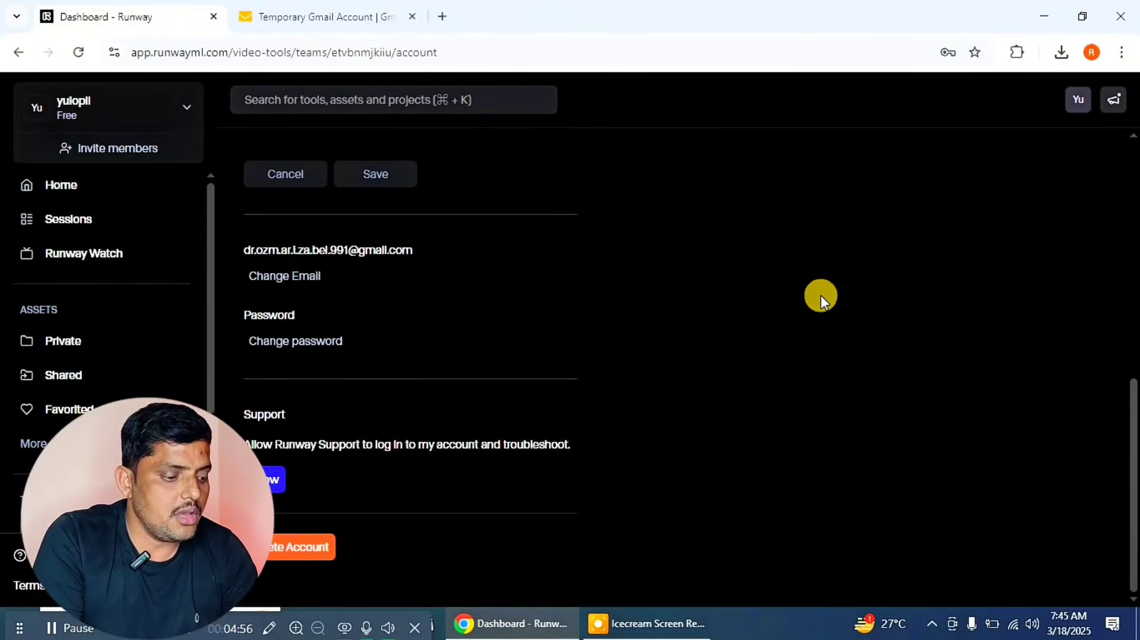
left_click(277, 554)
left_click(496, 432)
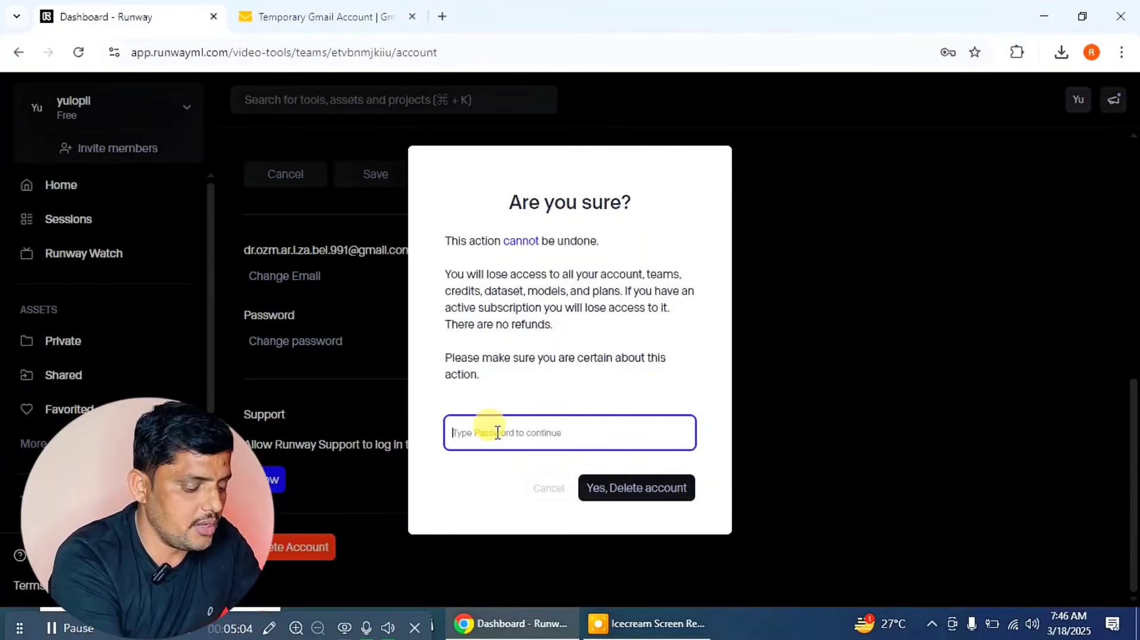
type("*********")
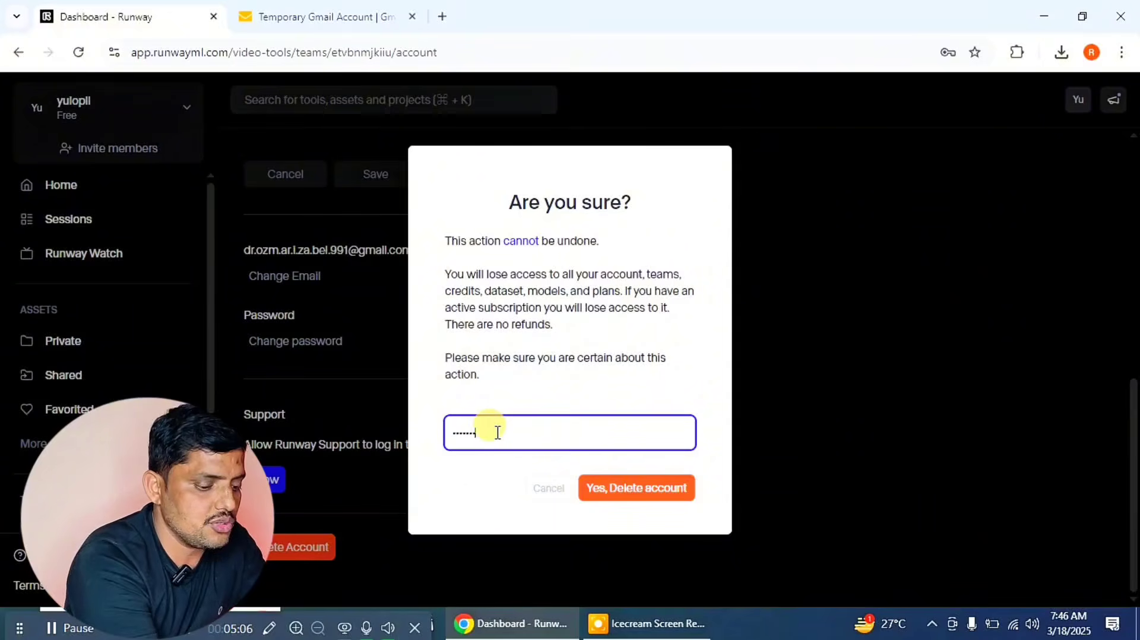
left_click(657, 490)
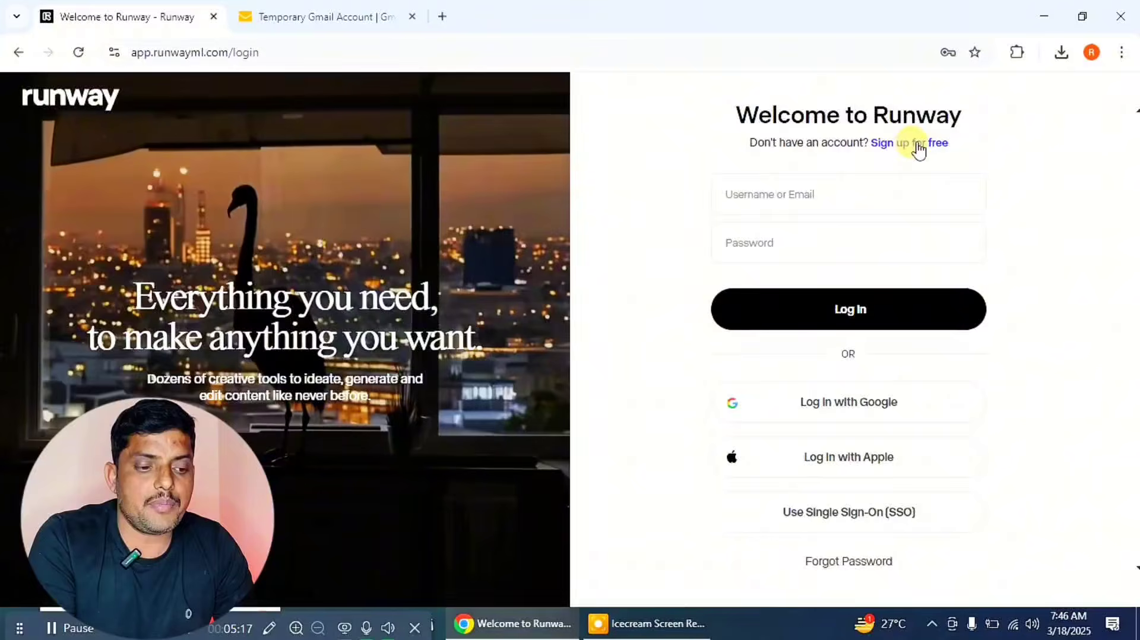
Open Runway's free sign-up form and copy the temporary Gmail address from MailTicking
left_click(910, 144)
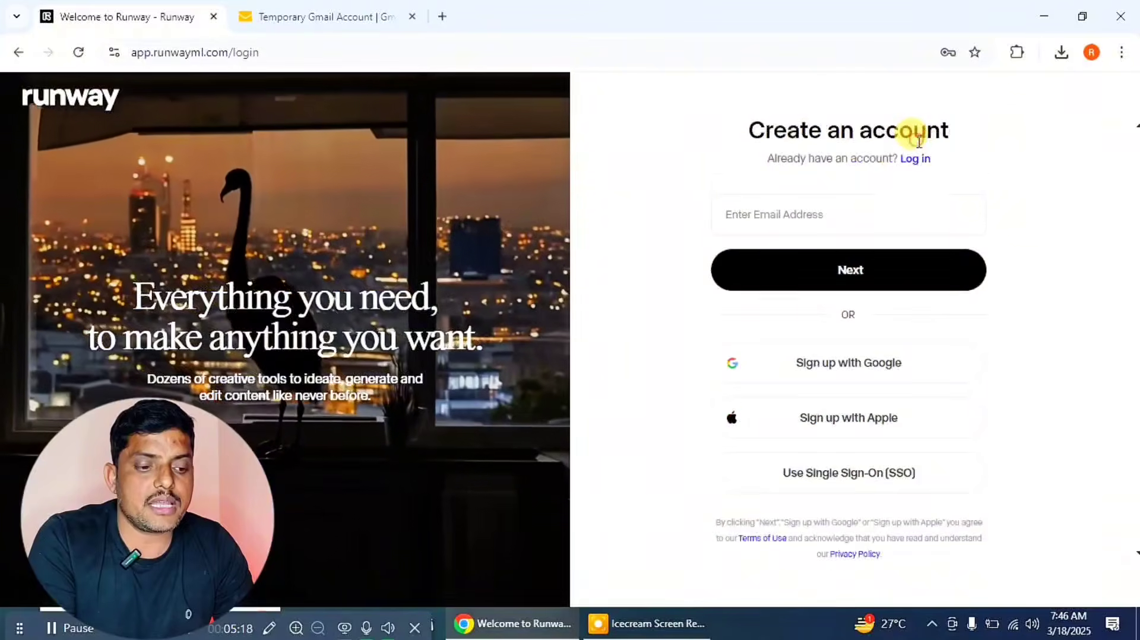
left_click(354, 18)
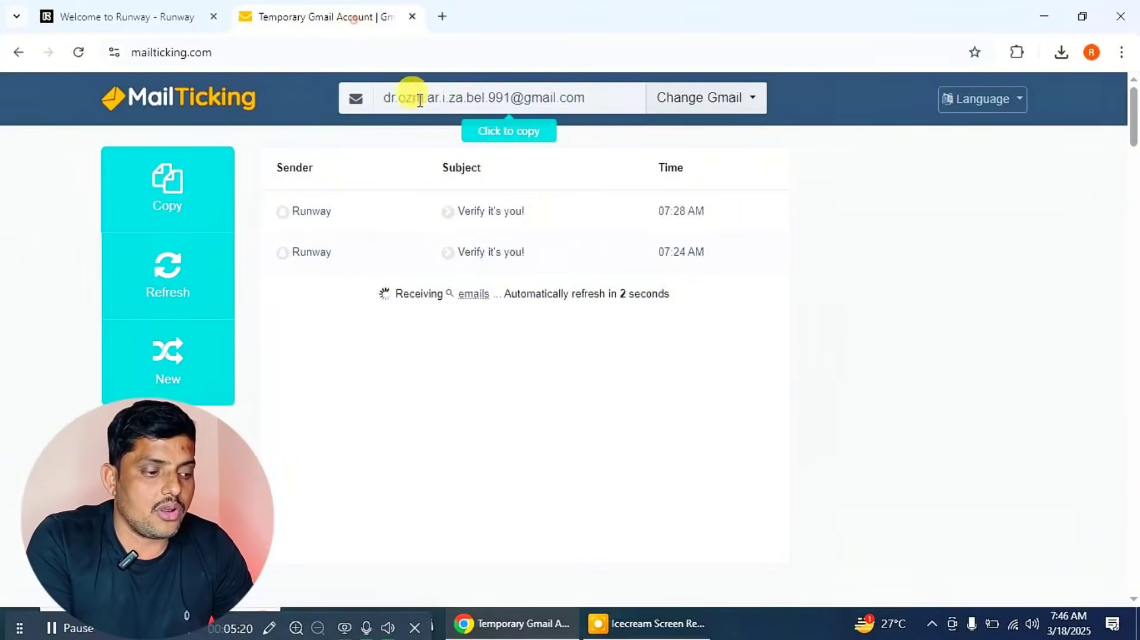
left_click(613, 93)
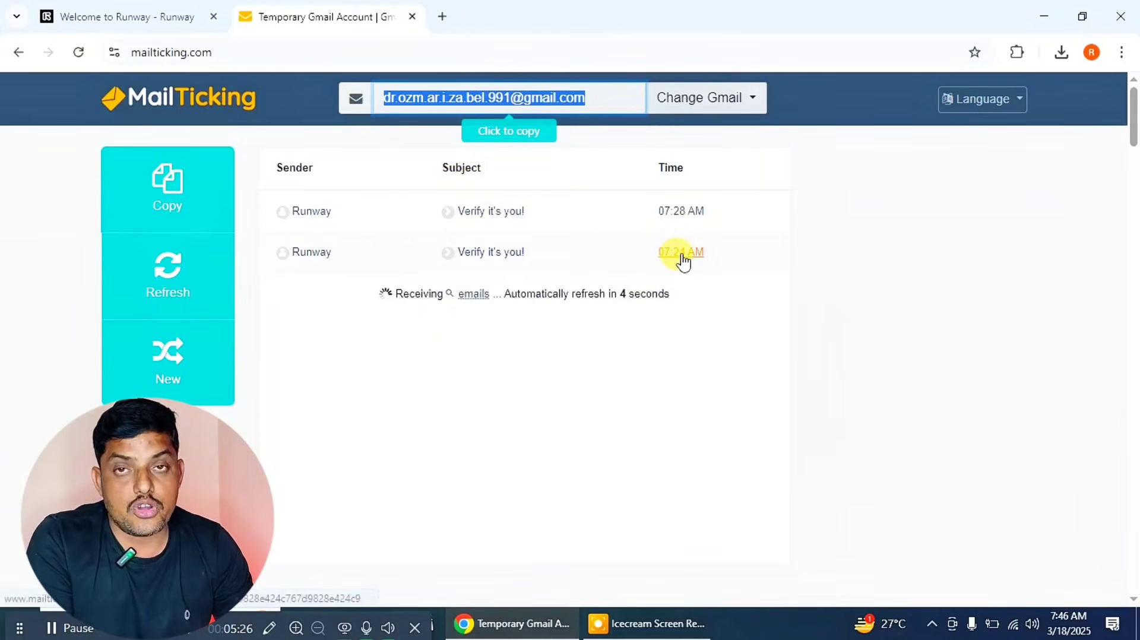
left_click(674, 214)
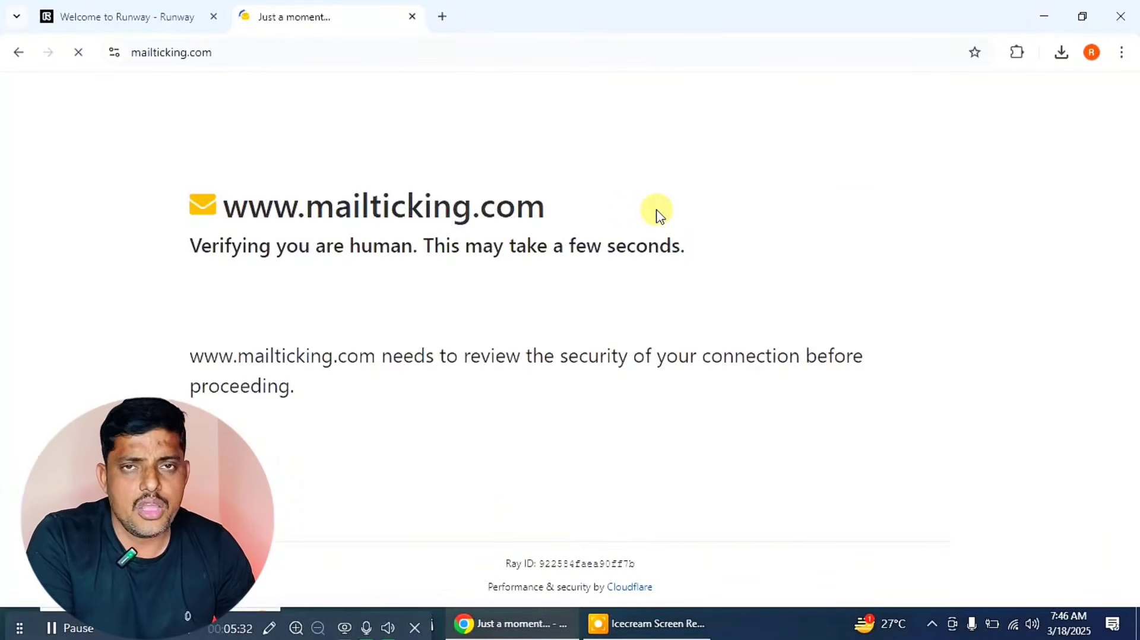
Return to the Runway sign-up, fill in the temporary e-mail address and continue to the credentials page
left_click(151, 24)
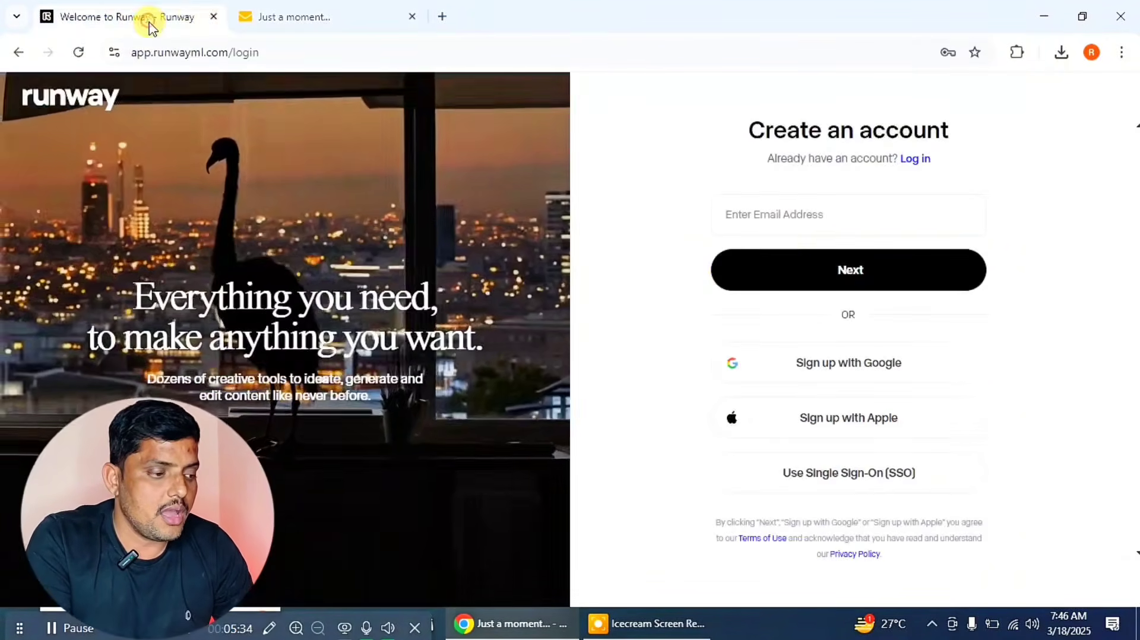
left_click(787, 215)
key("Down")
key("Down")
key("Down")
key("Down")
key("Down")
key("Return")
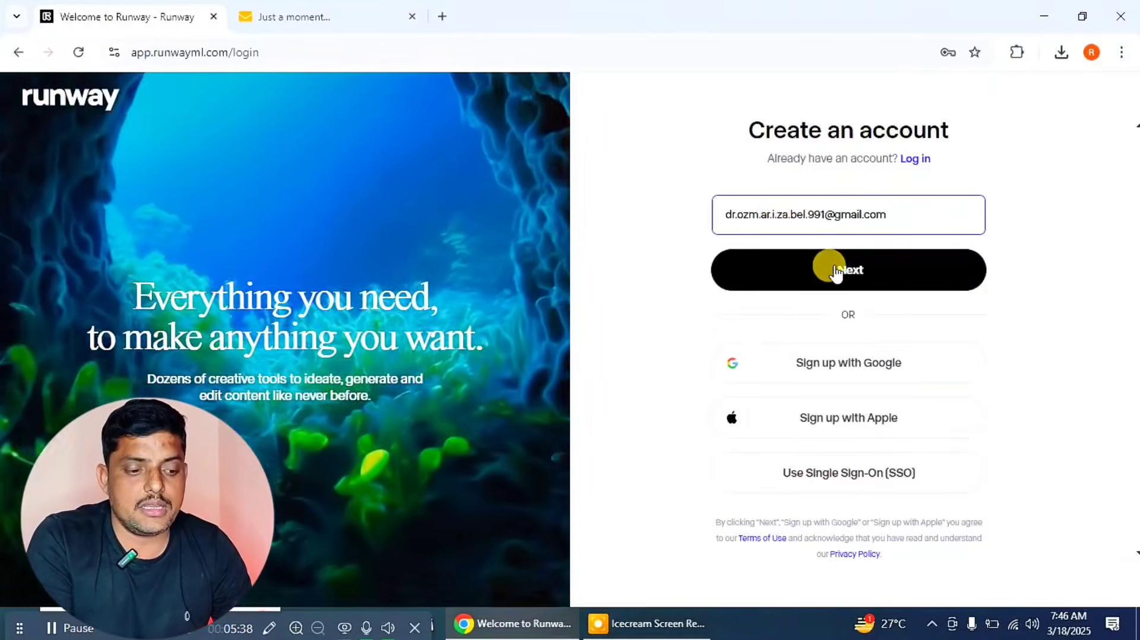
left_click(858, 268)
Set the username to rtdgdfgfd, enter and confirm the account password, and continue to the name page
left_click(801, 267)
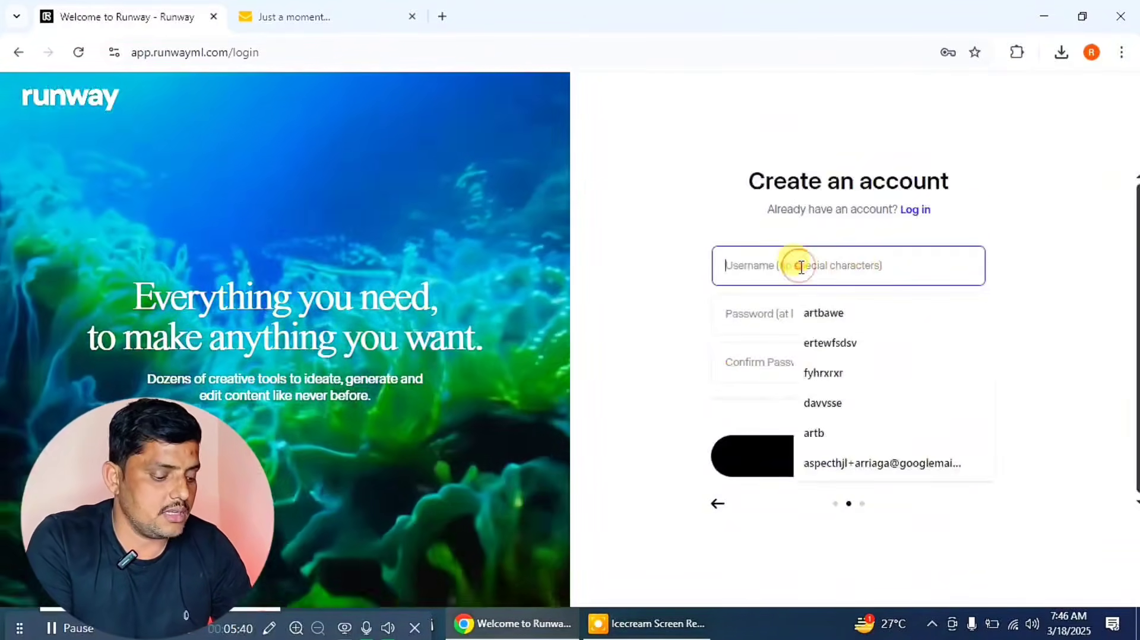
type("rtdgdfgfd")
left_click(790, 304)
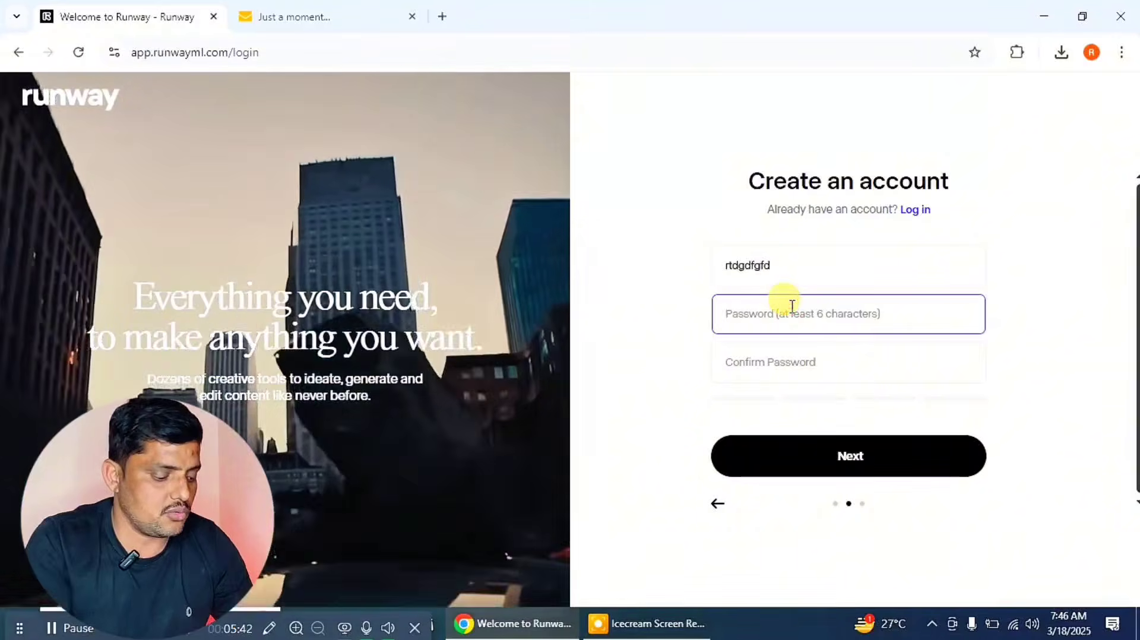
type("•••••••")
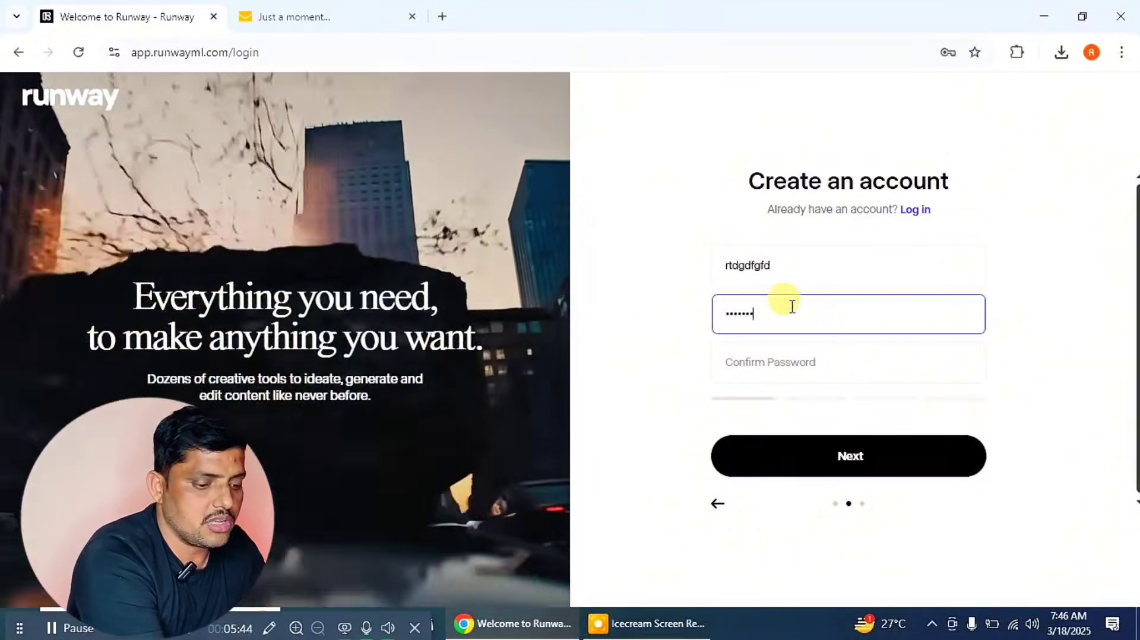
type("••")
key("Tab")
type("••")
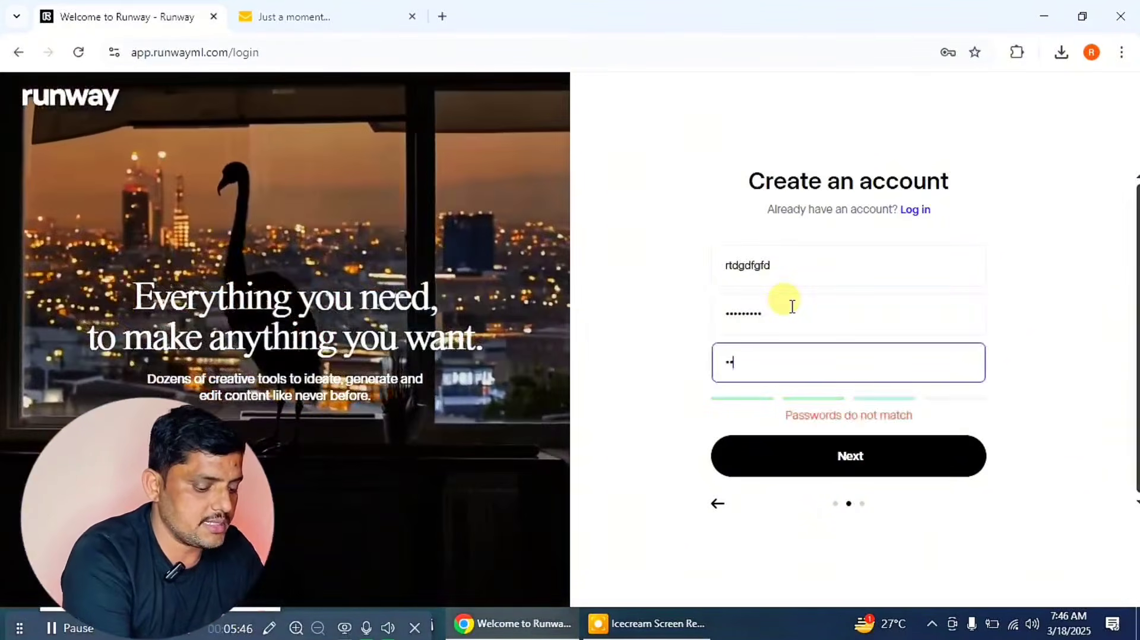
type("•••••••")
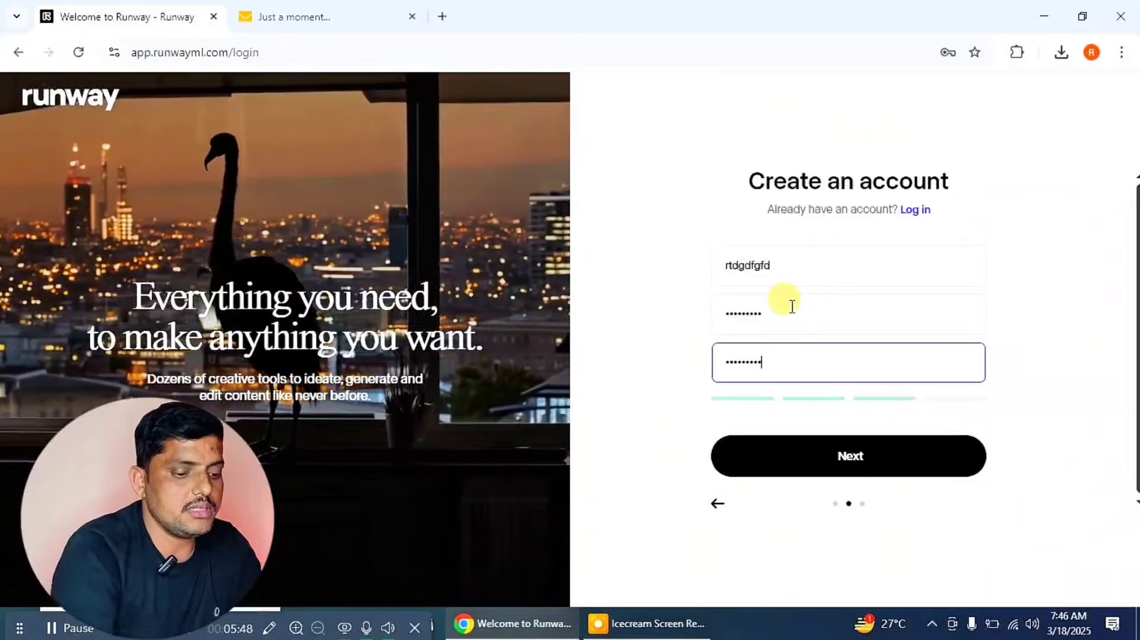
left_click(844, 449)
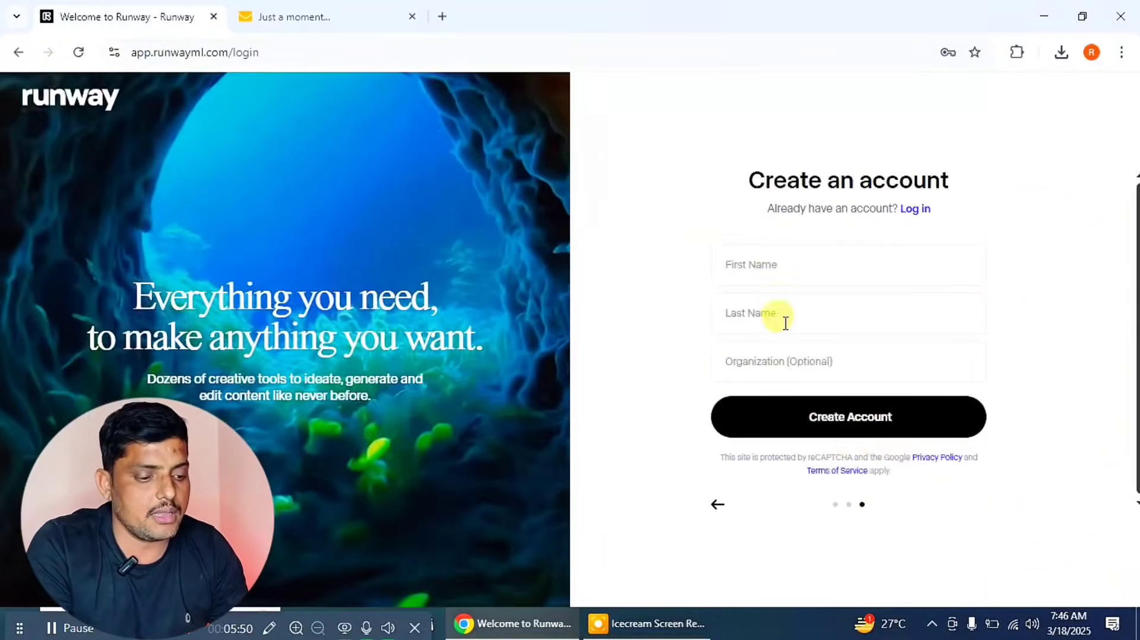
Fill in the first and last name, leave the organization empty, and create the account
left_click(772, 264)
type("rtret")
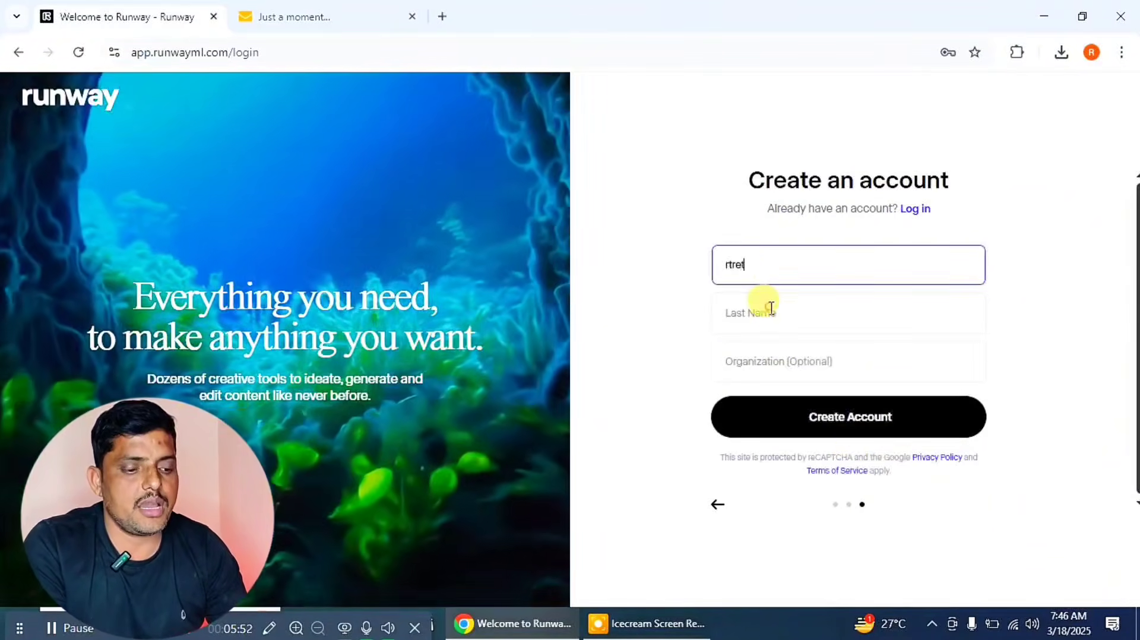
left_click(770, 307)
type("fgf")
left_click(851, 411)
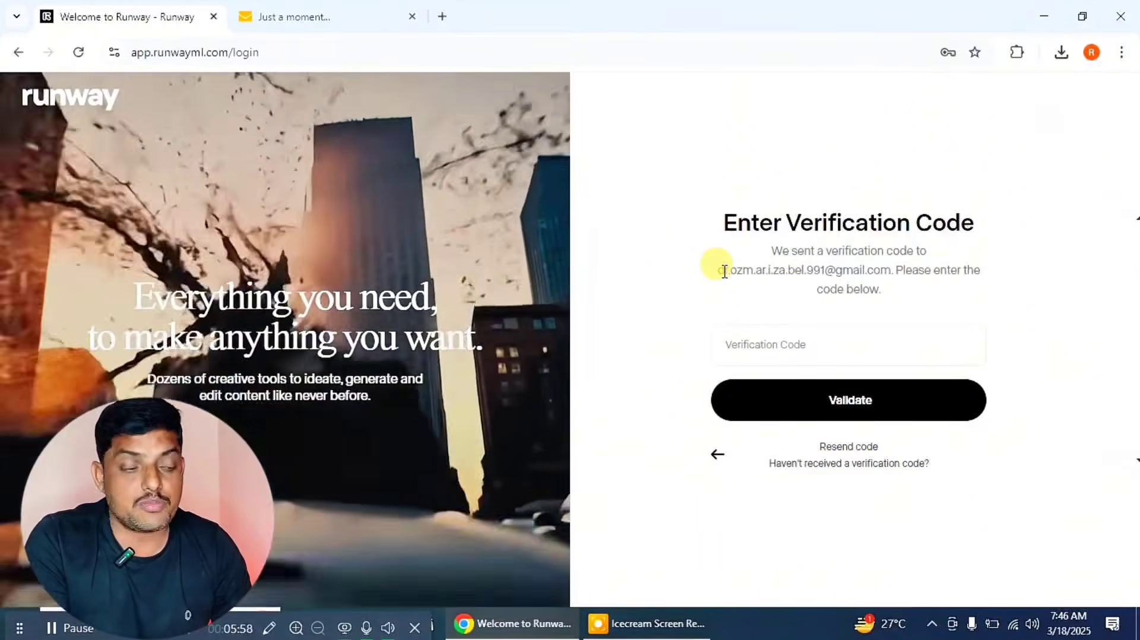
Switch to MailTicking, complete the human verification check and refresh the temporary inbox
left_click(283, 13)
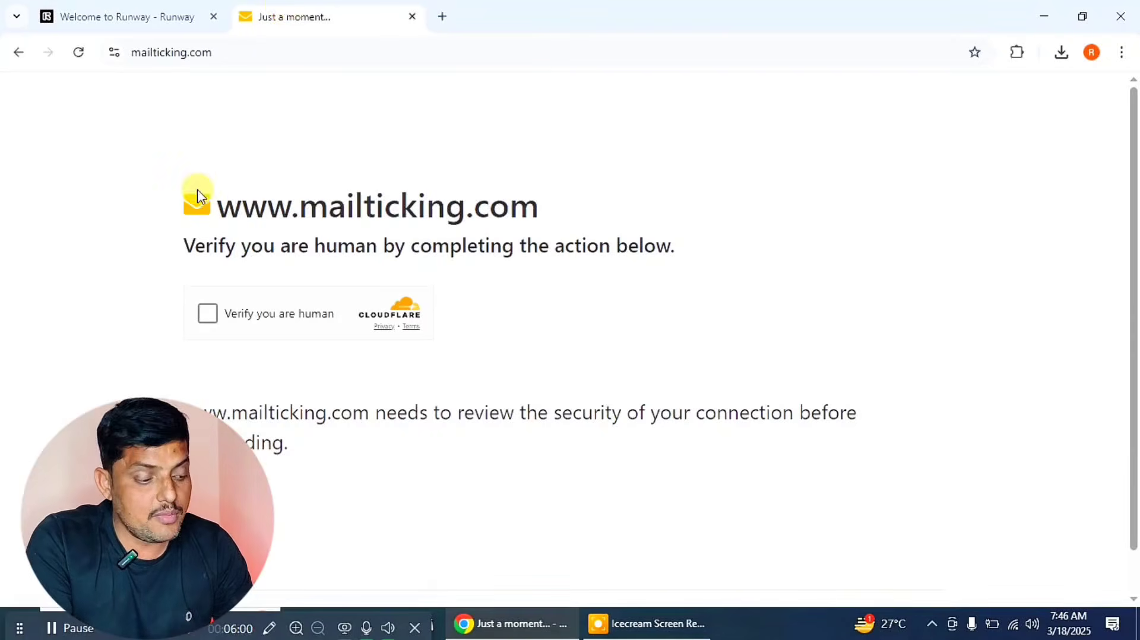
left_click(216, 316)
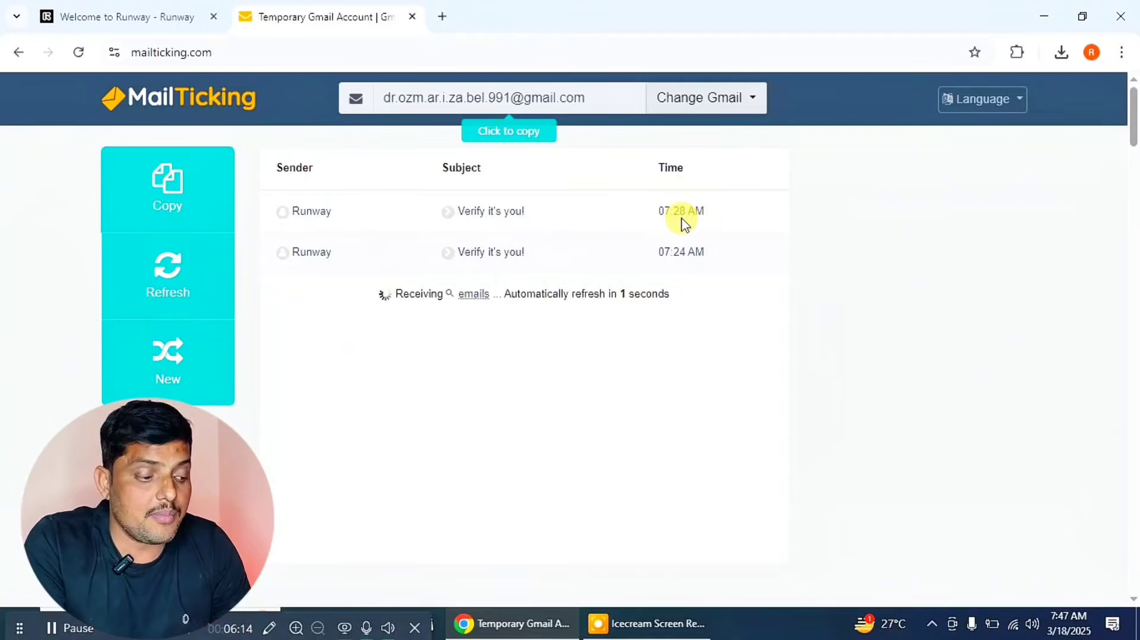
left_click(195, 287)
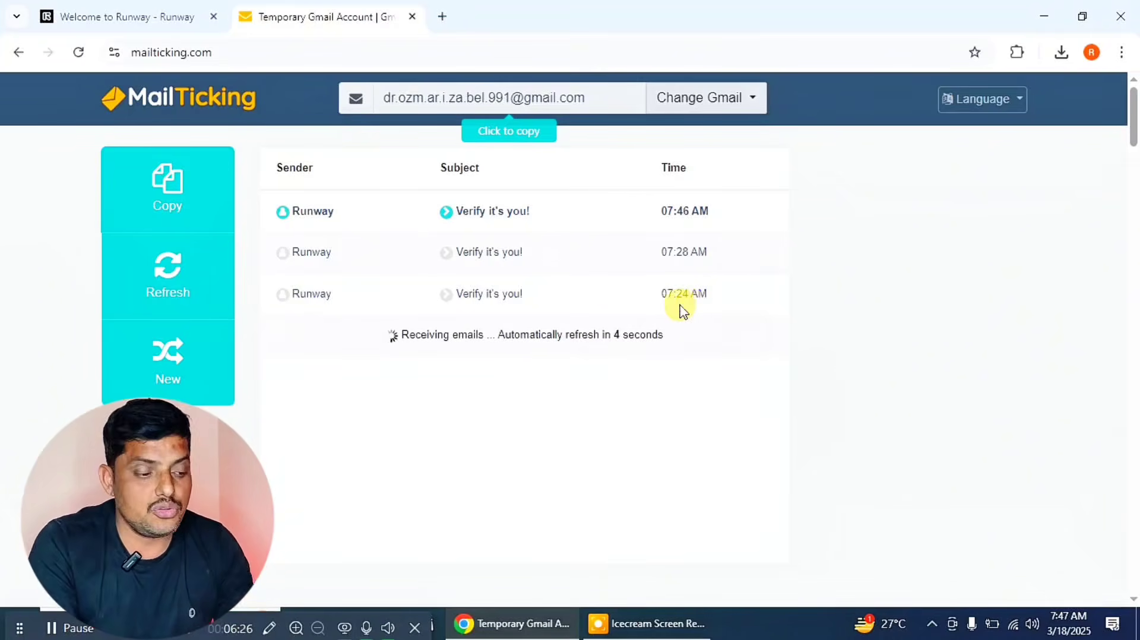
Open the newest "Verify it's you!" e-mail from Runway and copy its verification code
left_click(516, 213)
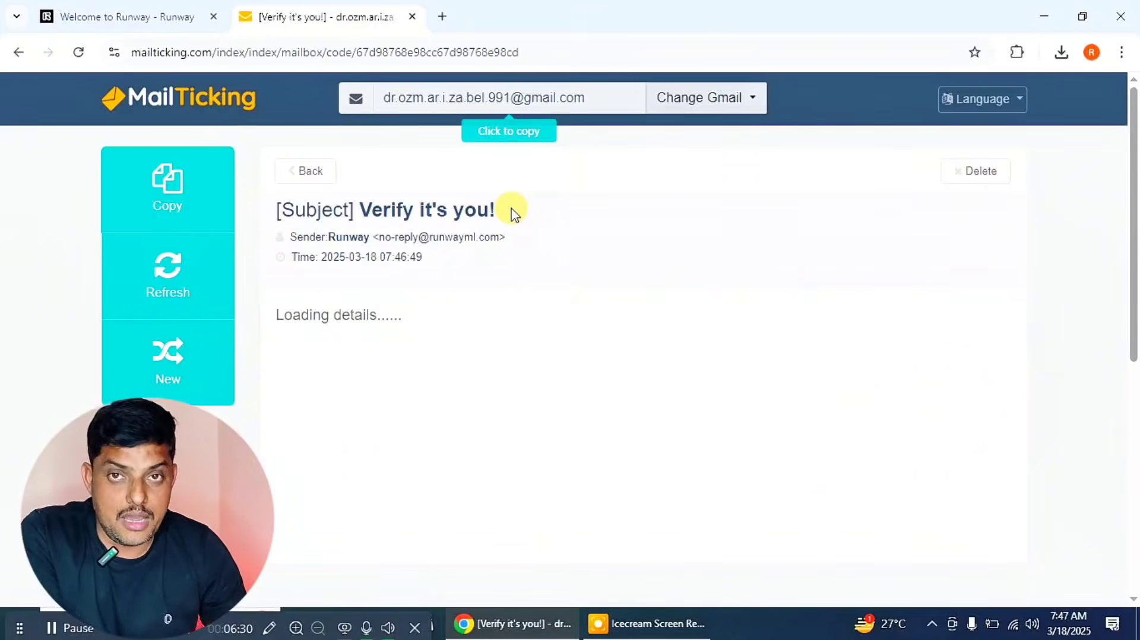
scroll(601, 476, "down", 3)
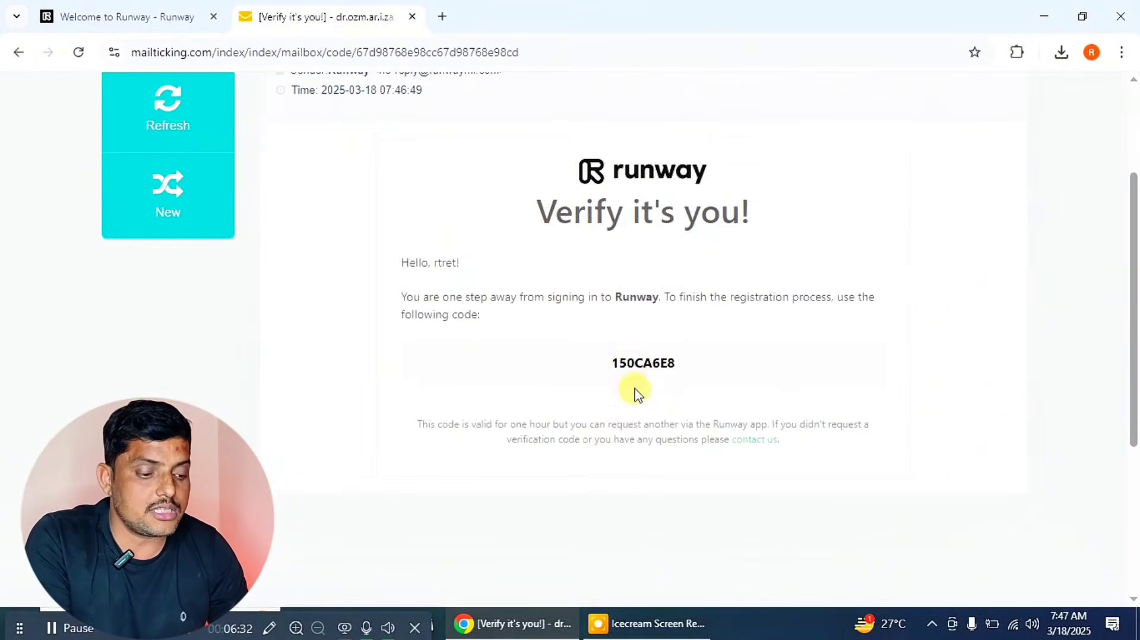
double_click(635, 365)
key("ctrl+c")
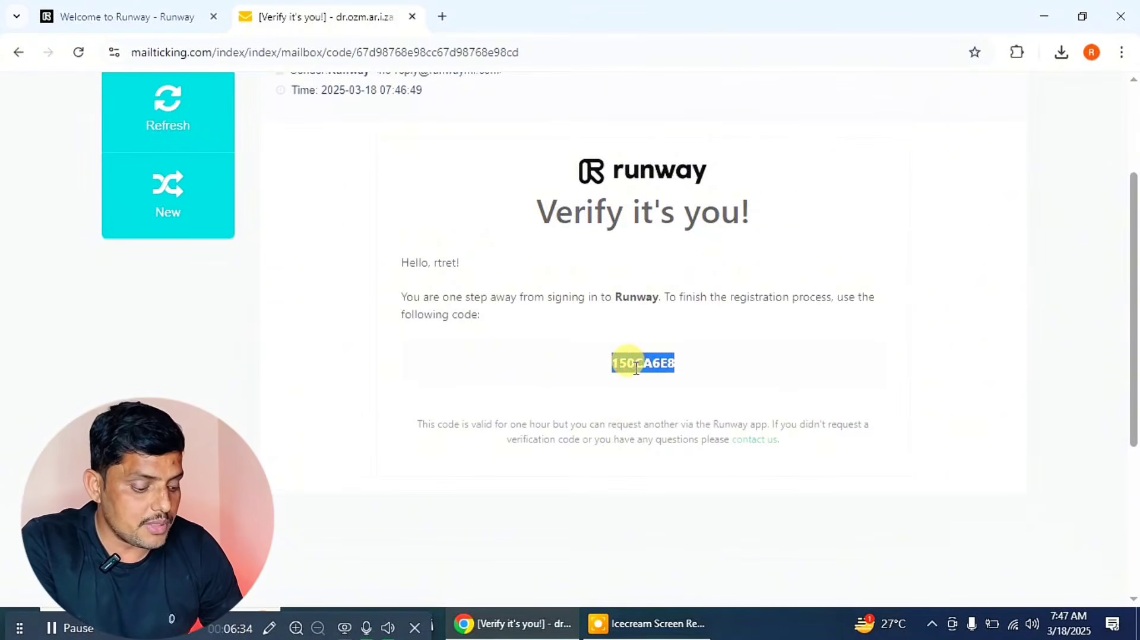
Return to the Runway sign-up, paste the verification code and validate it
left_click(114, 15)
left_click(772, 350)
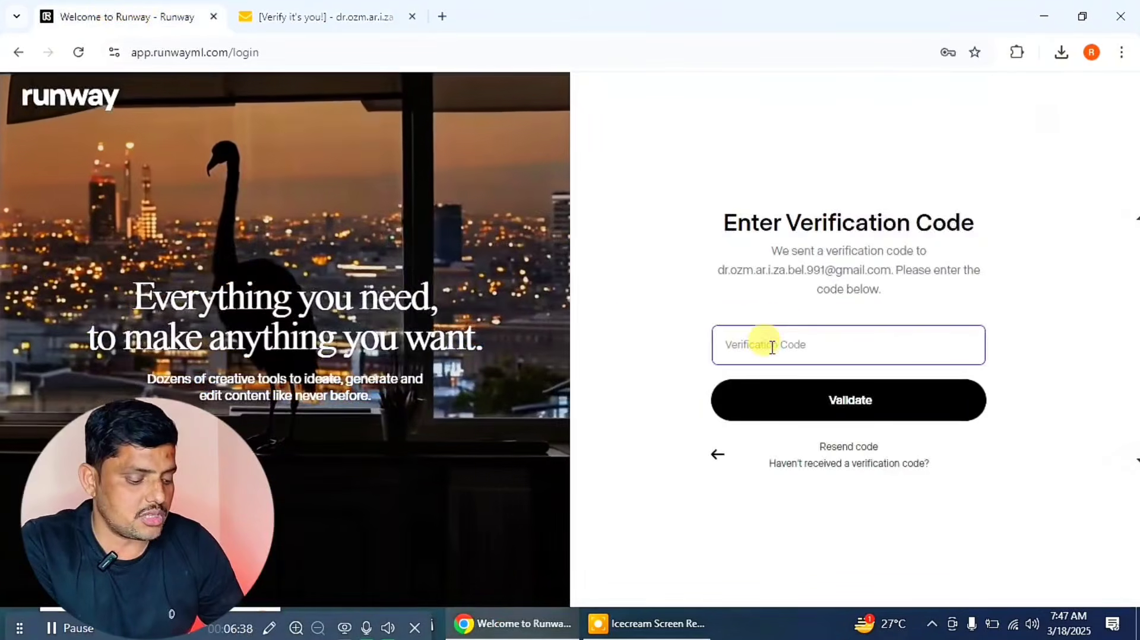
key("ctrl+v")
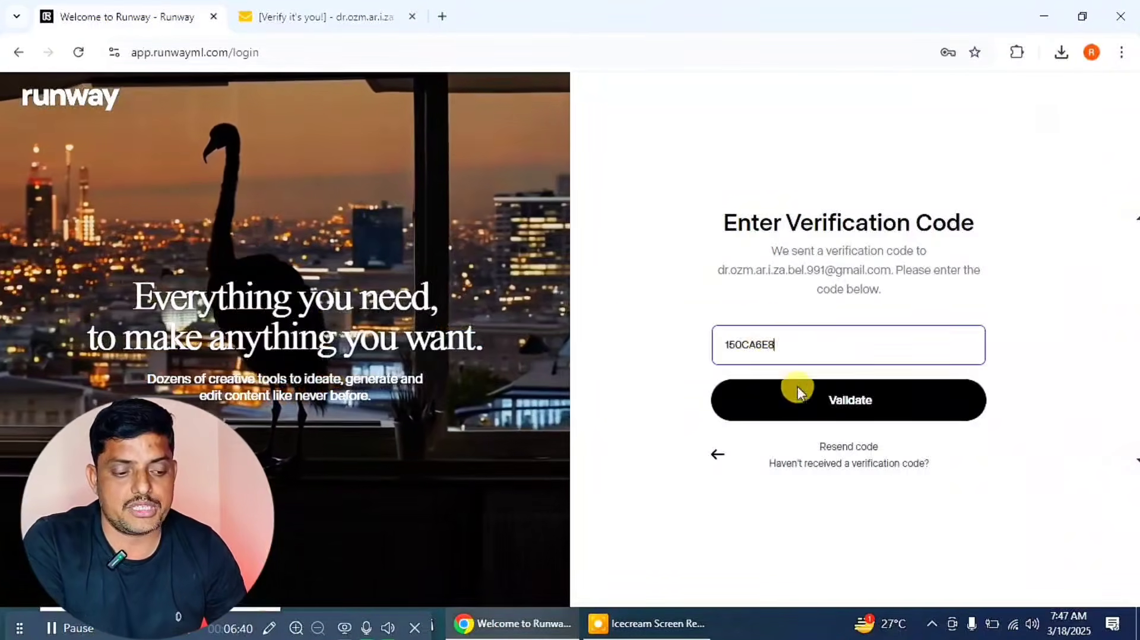
left_click(834, 391)
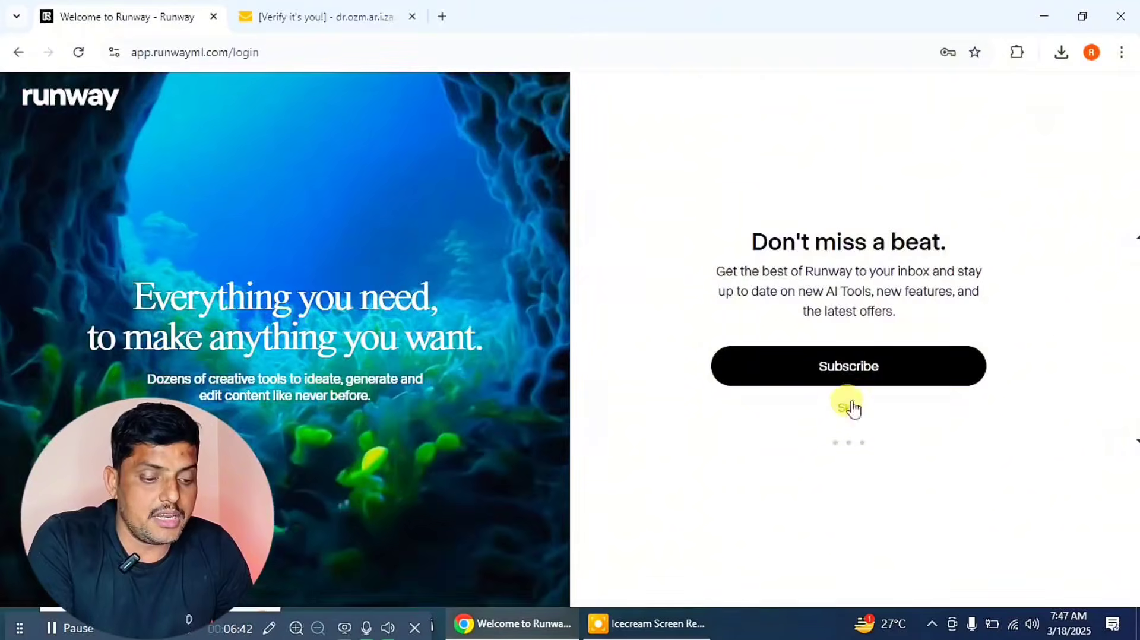
Skip the newsletter subscription, continue past the Runway welcome message and close the input image tutorial
left_click(850, 406)
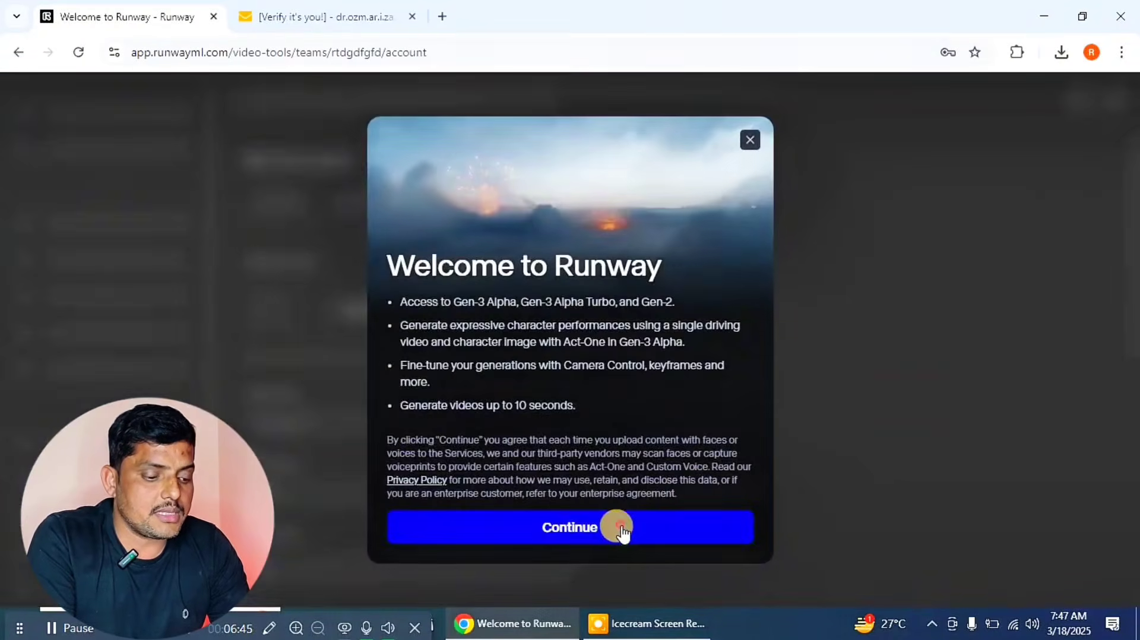
left_click(620, 528)
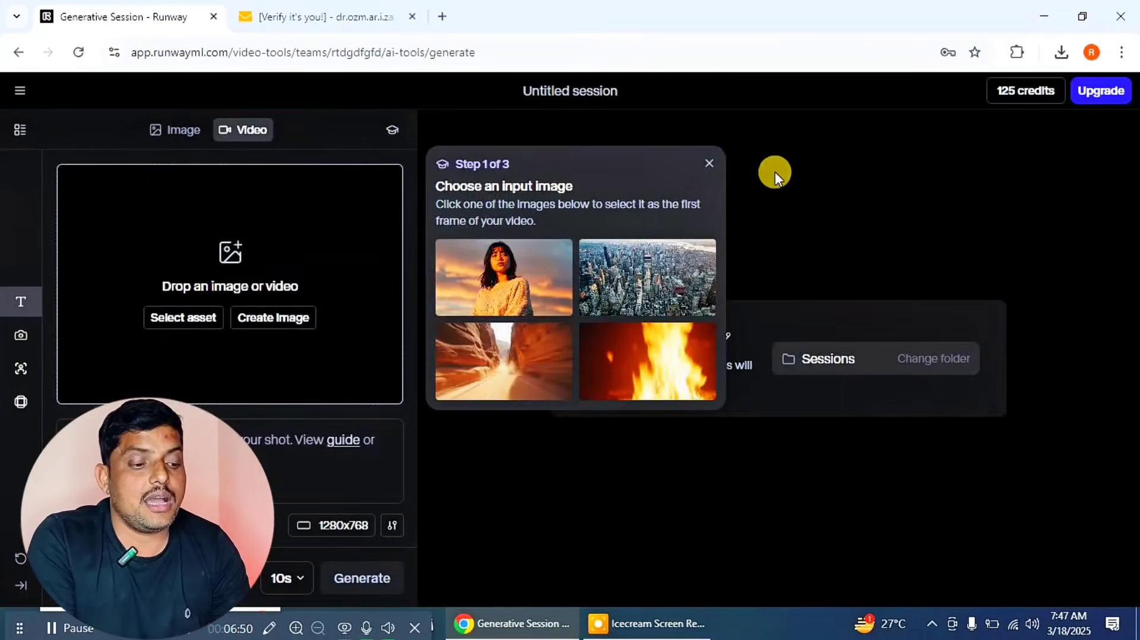
left_click(710, 163)
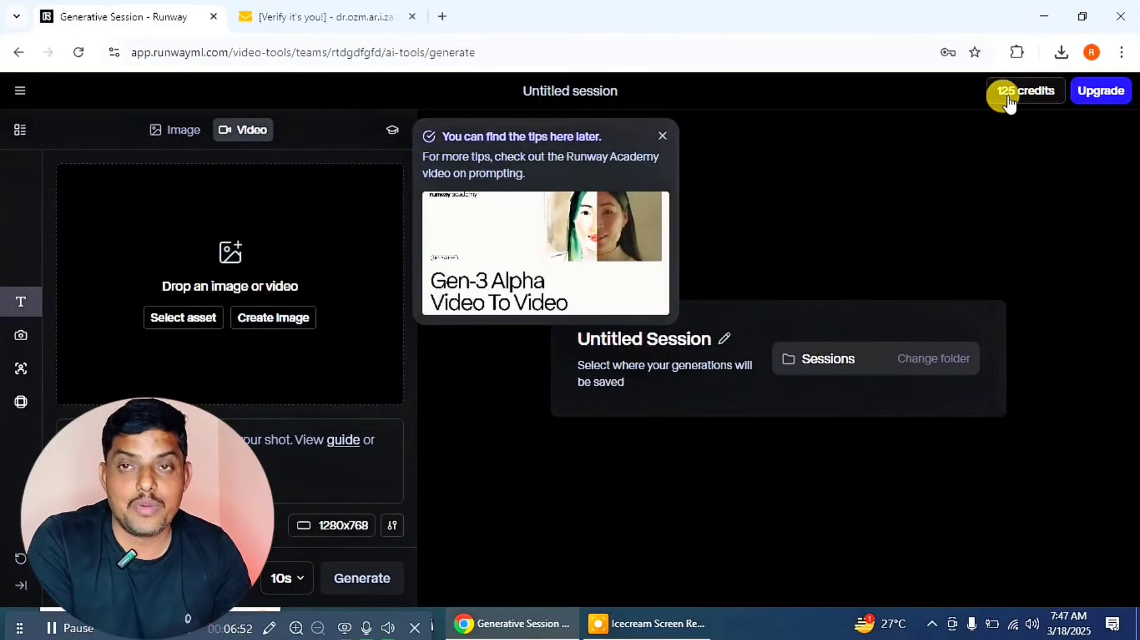